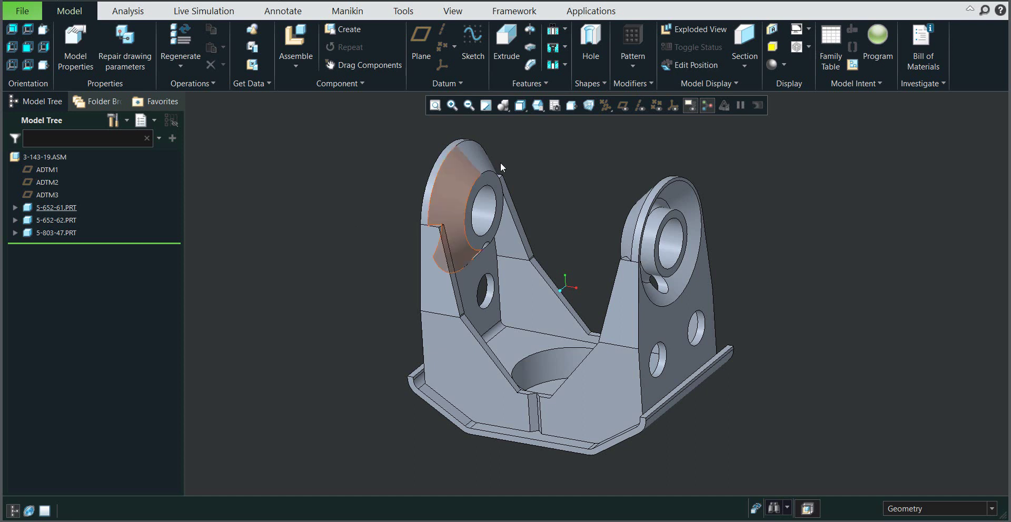
- Launch the Welding application on the bracket assembly and list the Groove Weld types
left_click(582, 16)
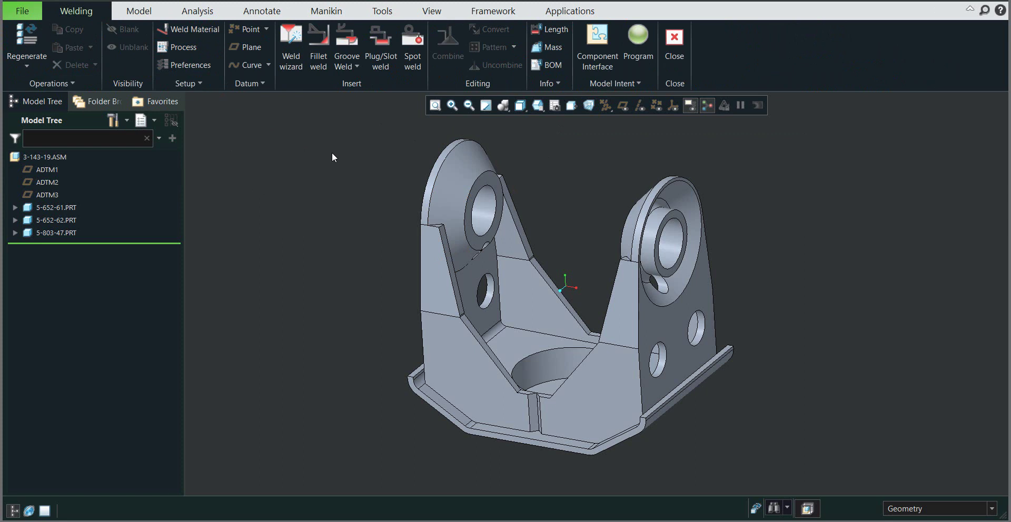
left_click(351, 67)
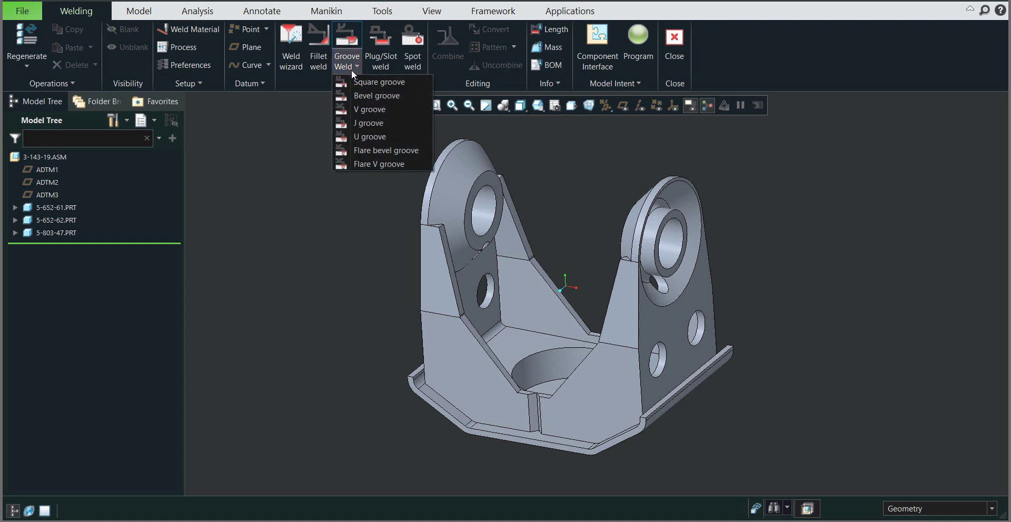
- Start a V groove weld and keep Chain as the Side 2 reference type
left_click(375, 113)
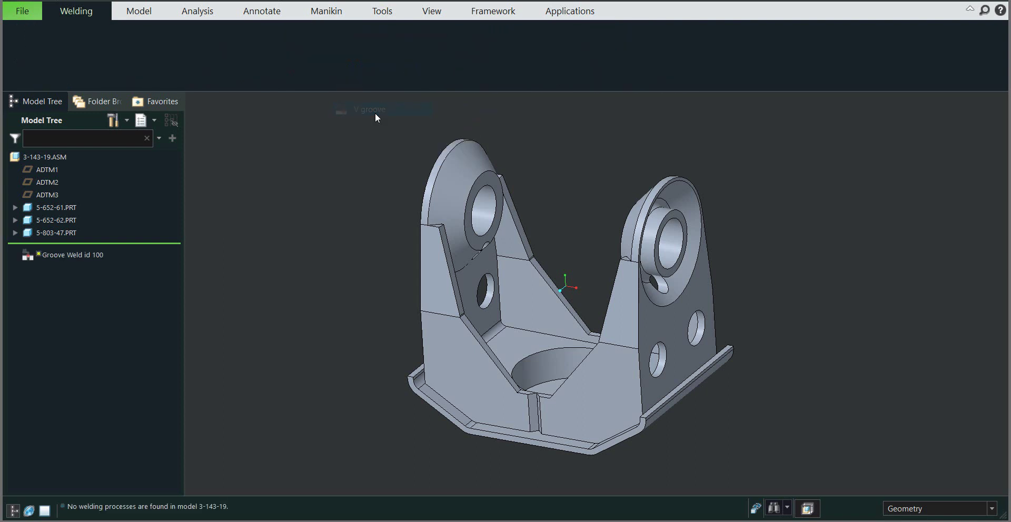
left_click(111, 83)
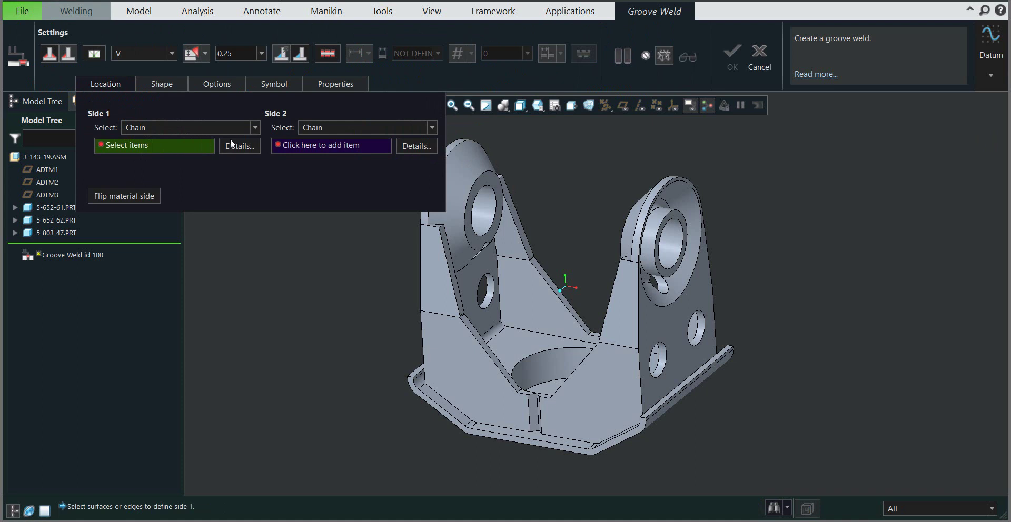
left_click(423, 125)
left_click(423, 126)
- Pick the vertical joint edge as Side 1 and the adjacent edge as Side 2
scroll(505, 440, "up", 5)
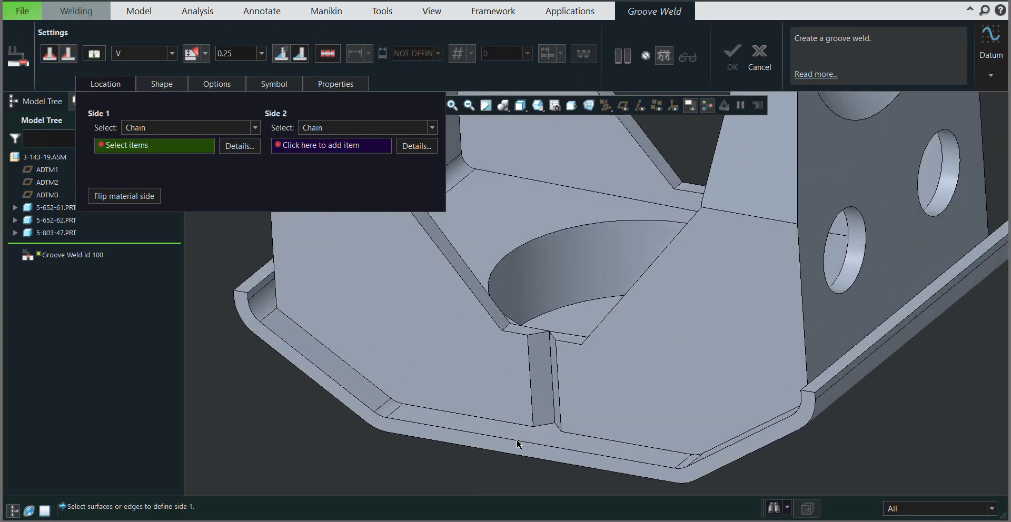
left_click(532, 386)
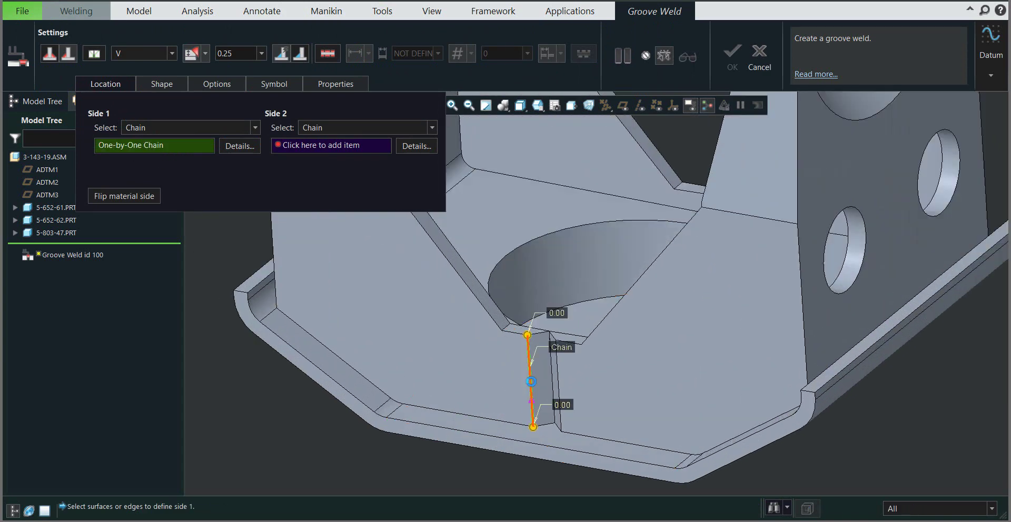
left_click(305, 146)
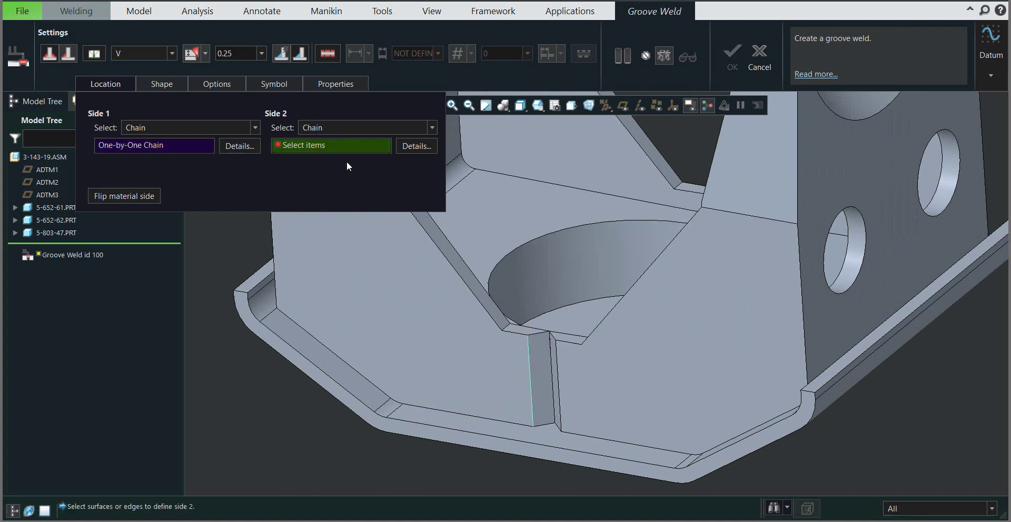
left_click(559, 387)
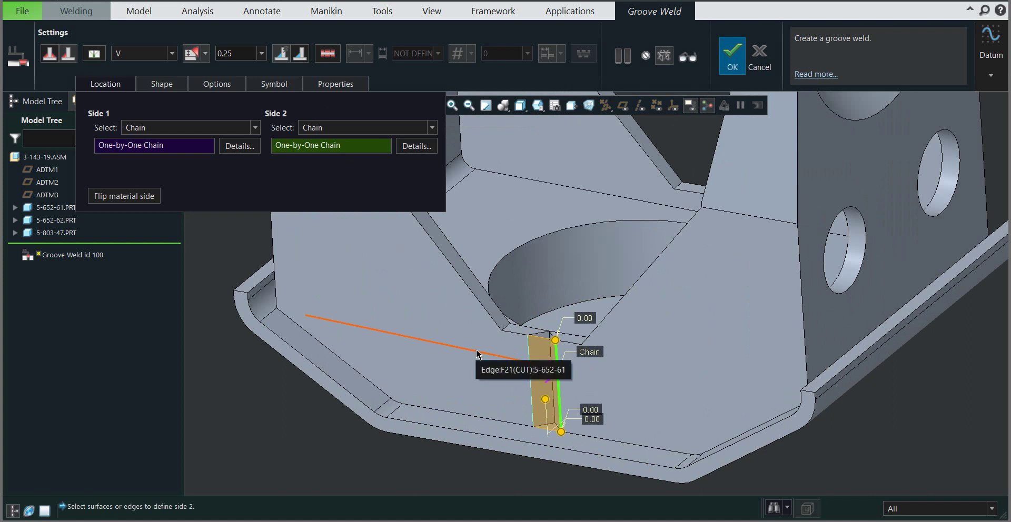
middle_click_drag(477, 354, 471, 349)
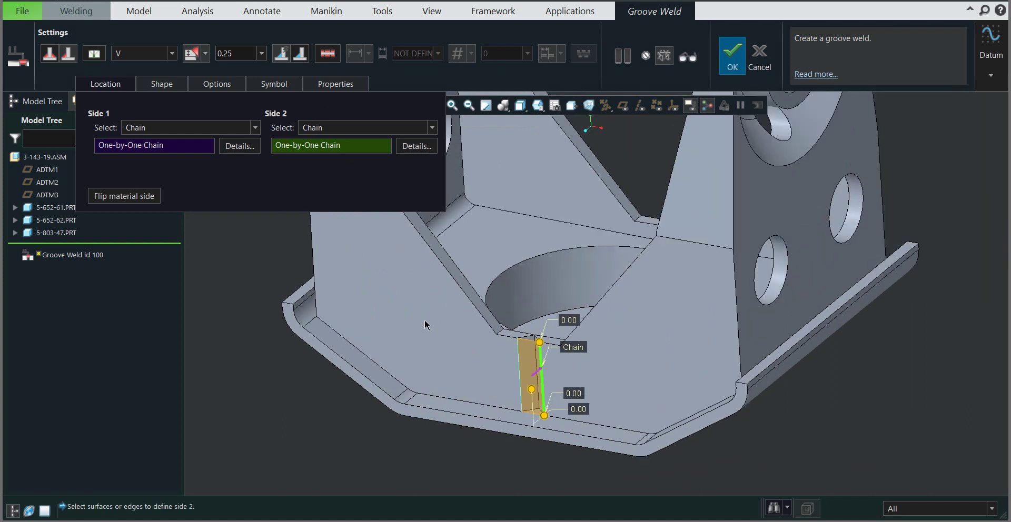
- Create the V groove weld (45.00, 0.25) with contour left as None
left_click(161, 84)
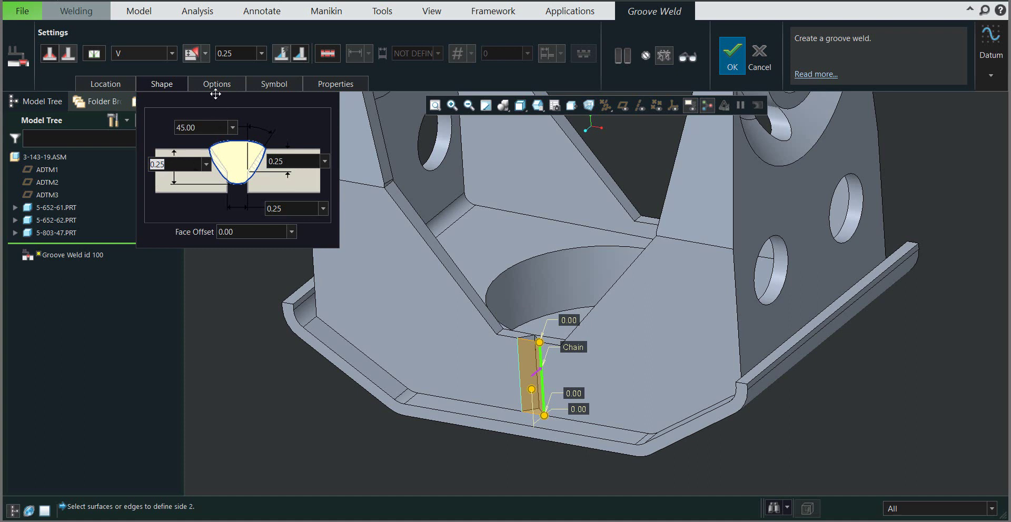
left_click(216, 85)
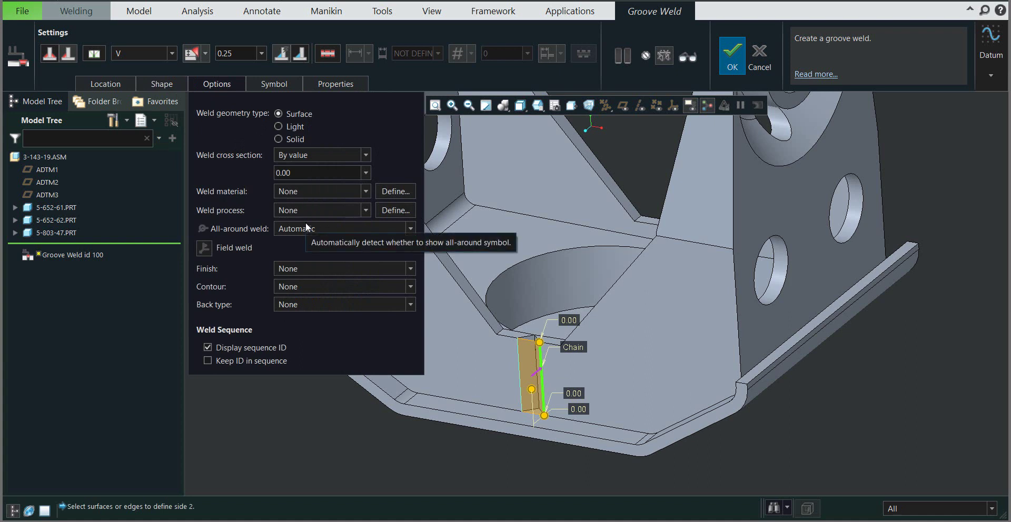
left_click(302, 284)
left_click(301, 285)
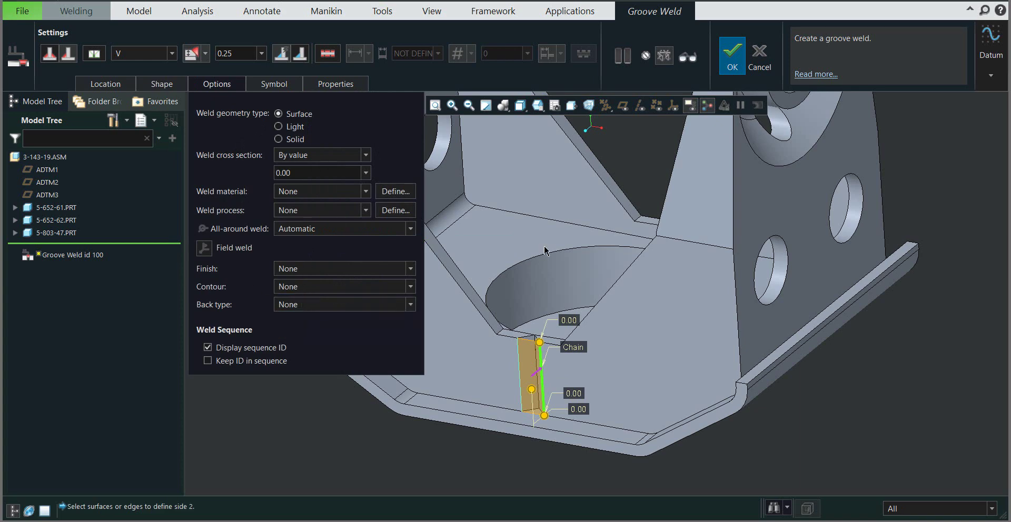
left_click(733, 58)
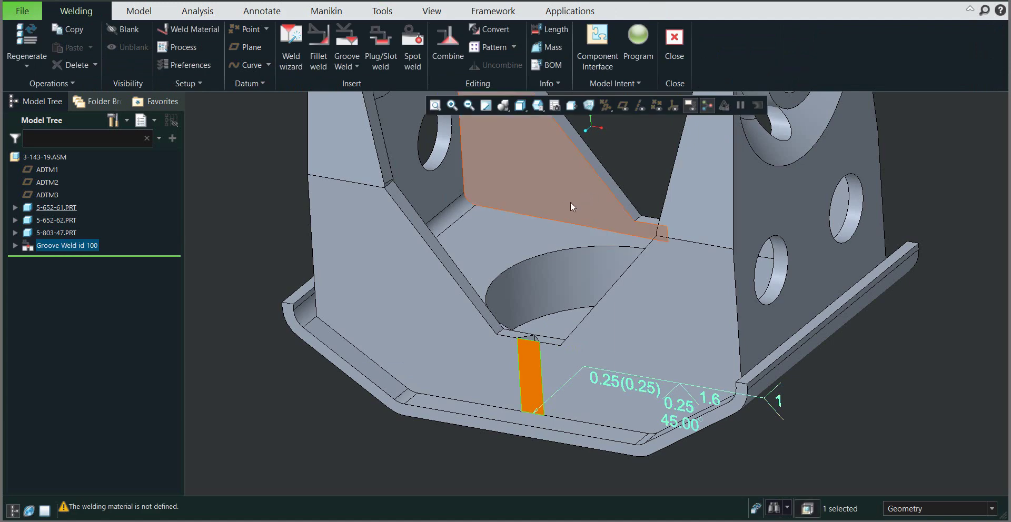
- Select weld symbol AE_SYMBOL0 with the selection filter set to Annotation
scroll(561, 206, "up", 3)
middle_click_drag(561, 206, 554, 237)
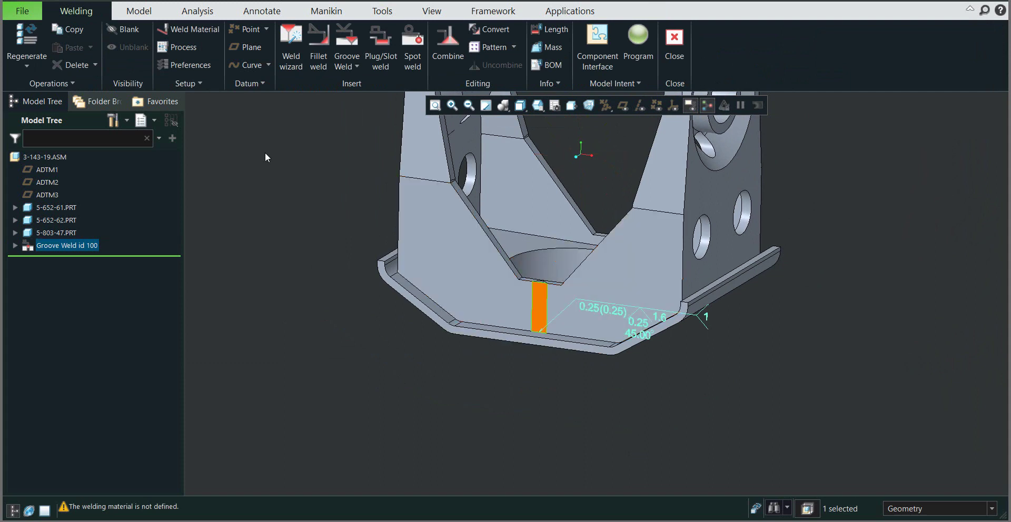
left_click(261, 11)
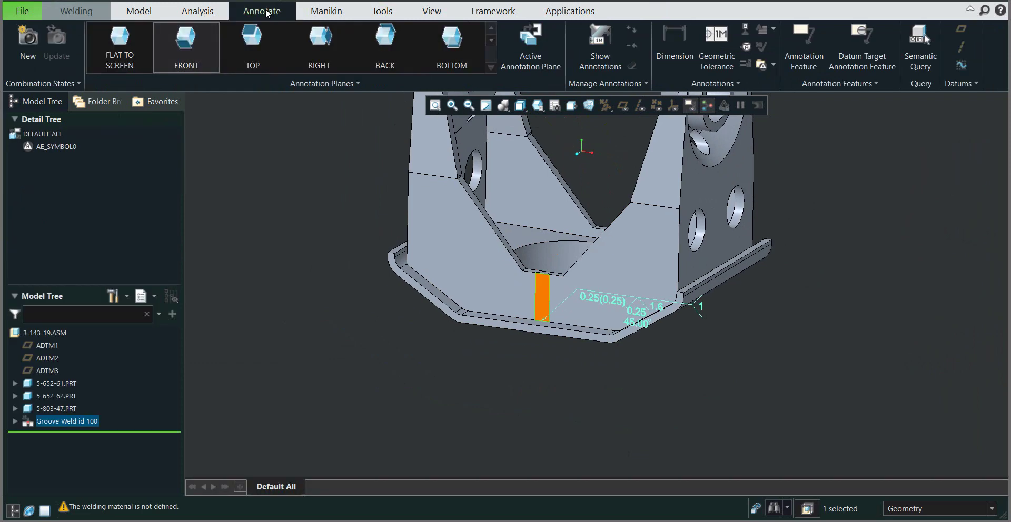
left_click(912, 510)
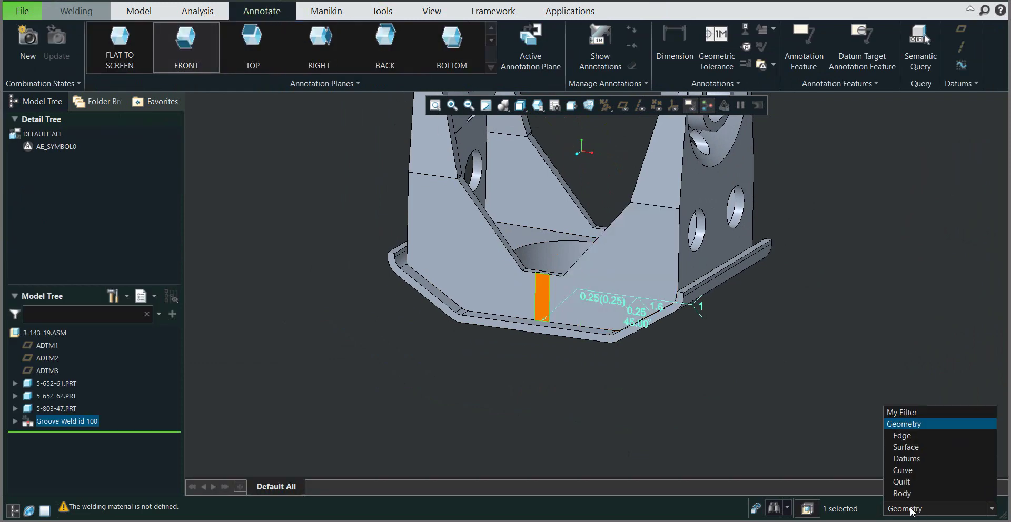
left_click(899, 450)
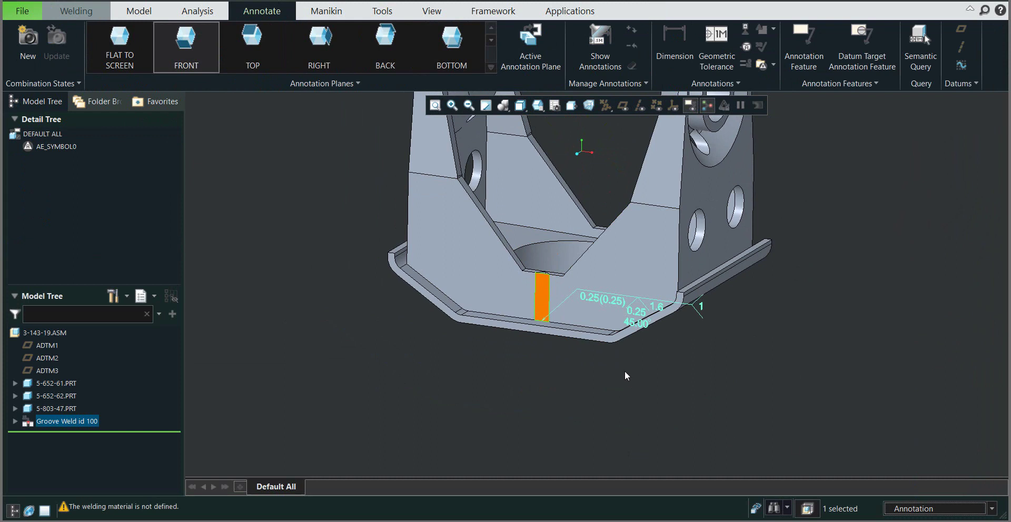
left_click(608, 300)
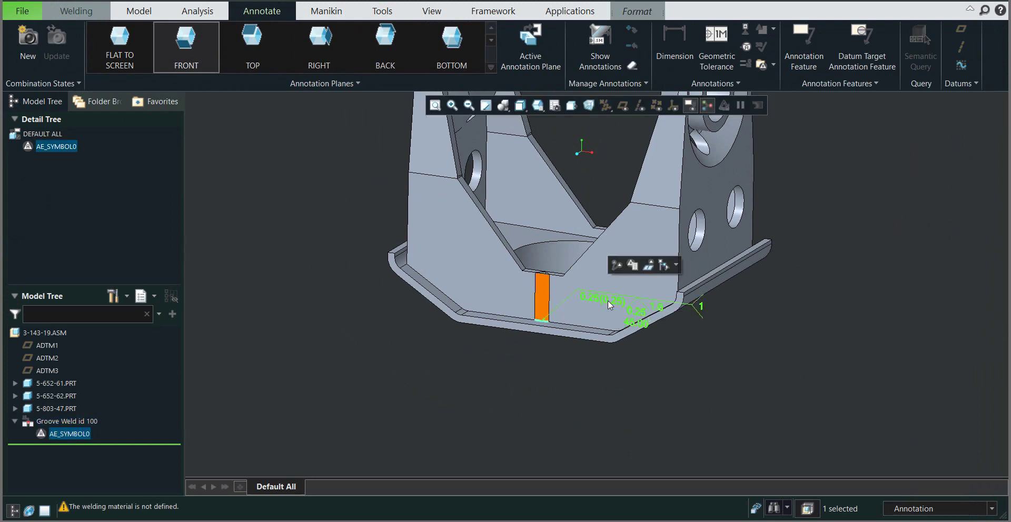
- Move AE_SYMBOL0 below the base plate, reset the filter to Geometry, and return to Welding
left_click(618, 265)
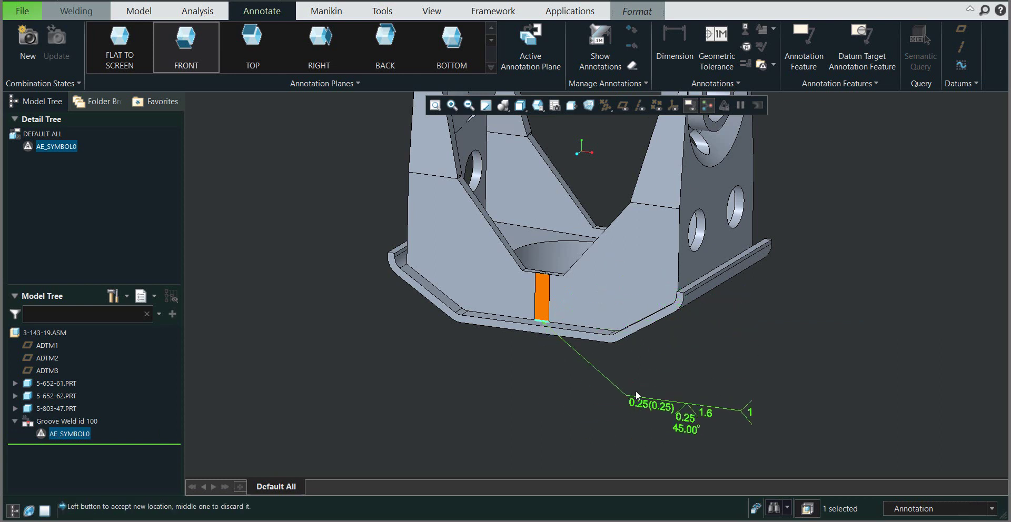
left_click(608, 406)
left_click(665, 370)
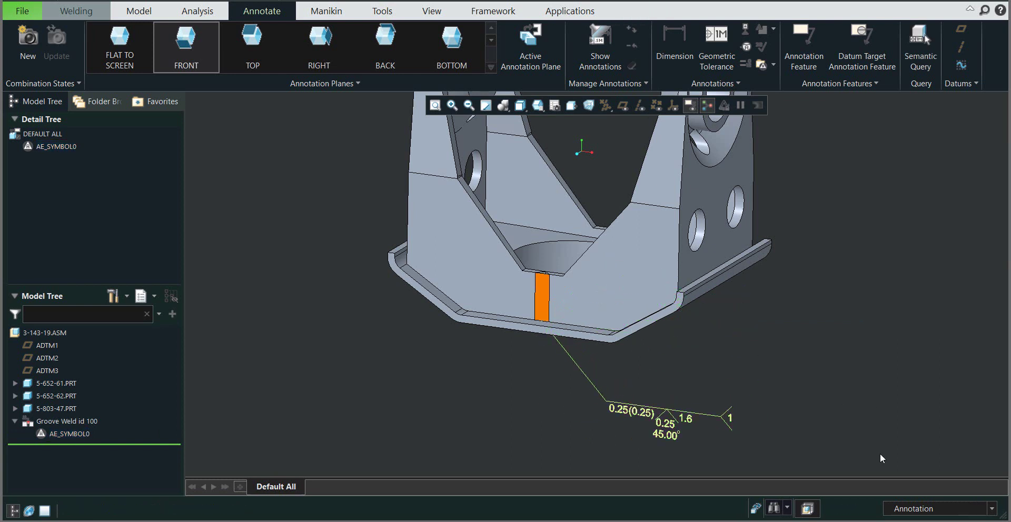
left_click(898, 510)
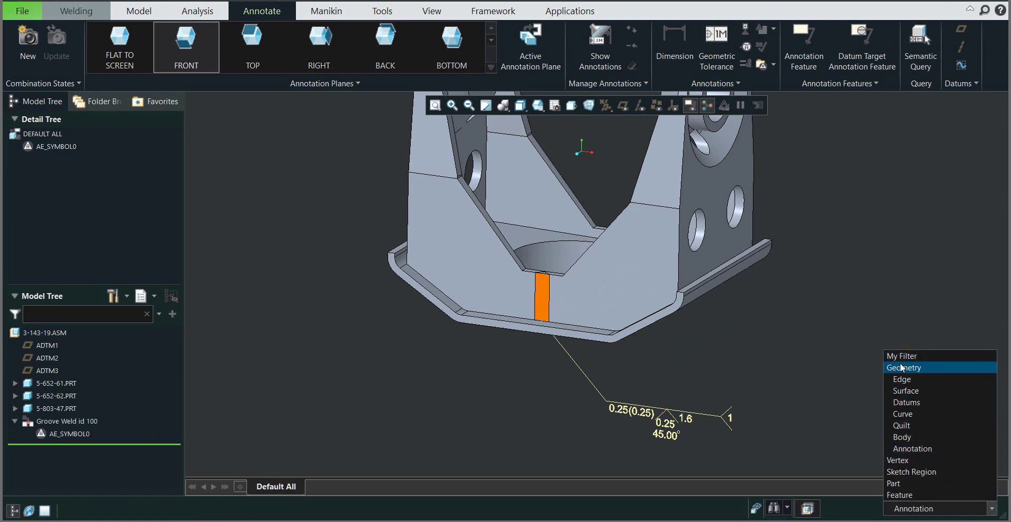
left_click(902, 368)
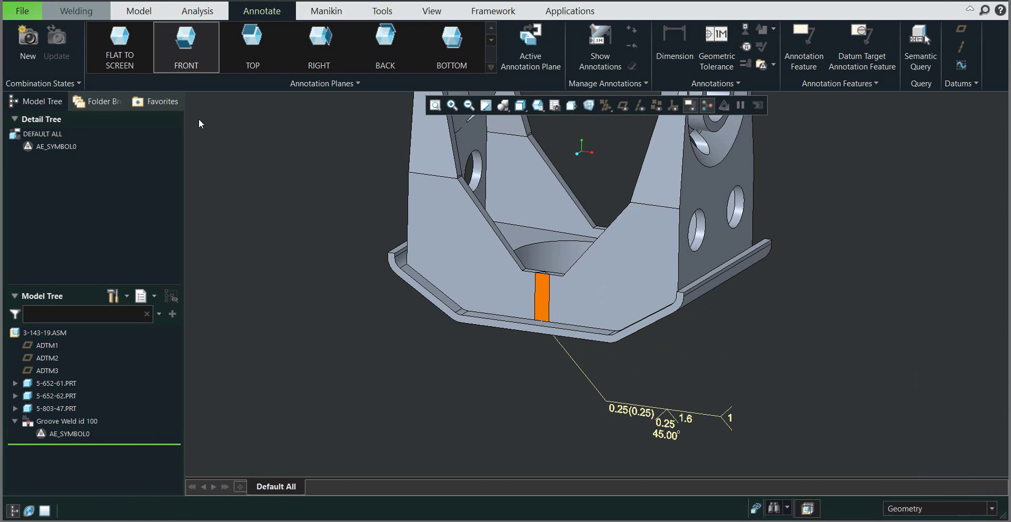
left_click(83, 12)
mouse_move(448, 360)
middle_mouse_down()
mouse_move(399, 373)
mouse_move(458, 417)
mouse_move(476, 367)
mouse_move(459, 415)
mouse_move(464, 370)
middle_mouse_up()
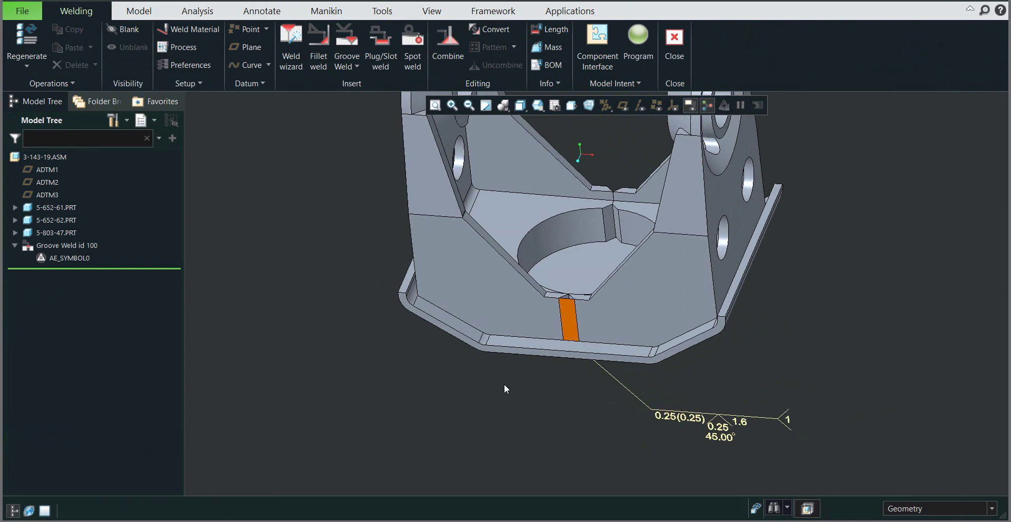
left_click(62, 247)
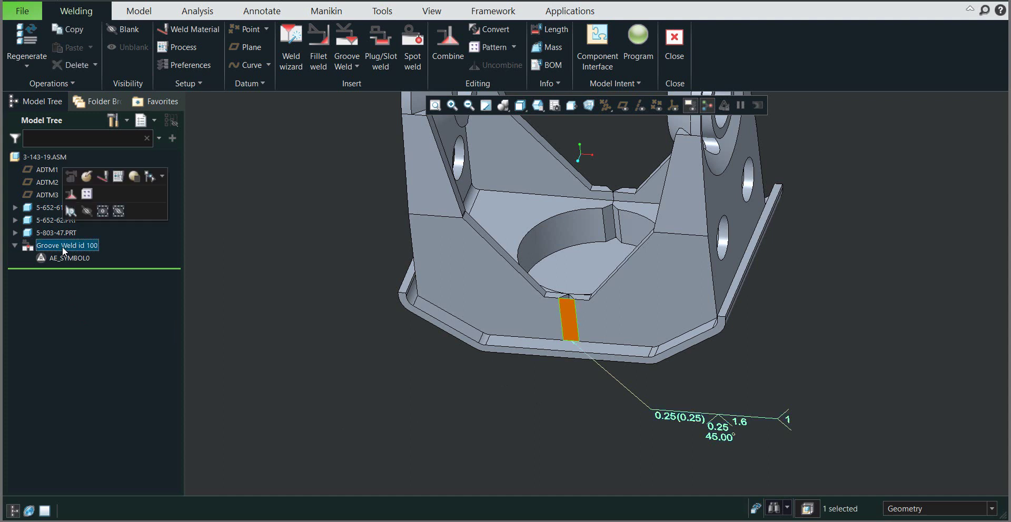
left_click(88, 178)
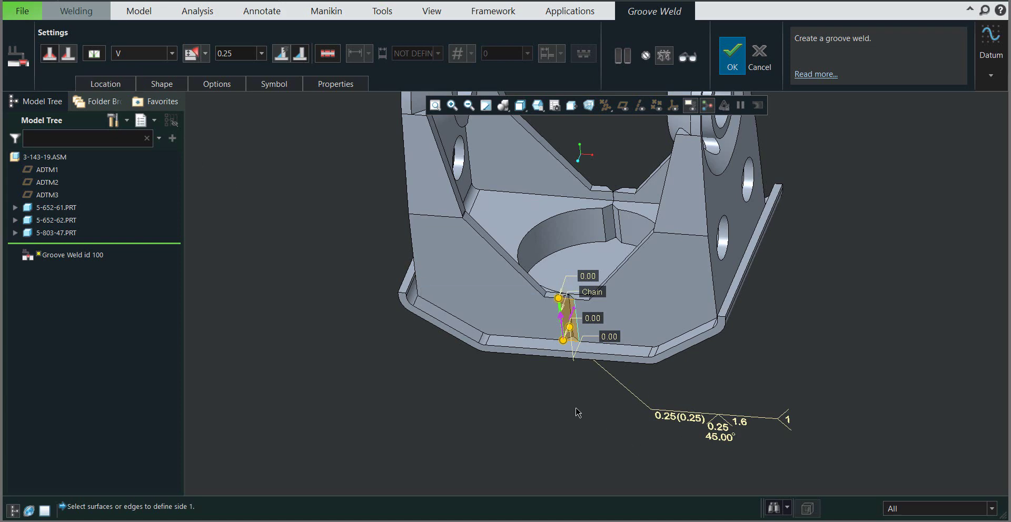
middle_click_drag(573, 303, 574, 373)
scroll(569, 237, "down", 8)
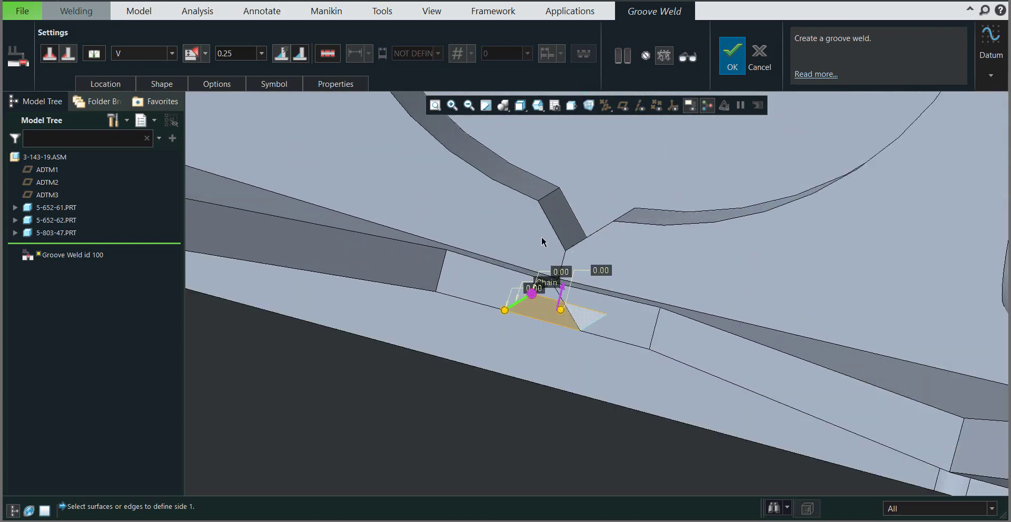
scroll(569, 232, "up", 10)
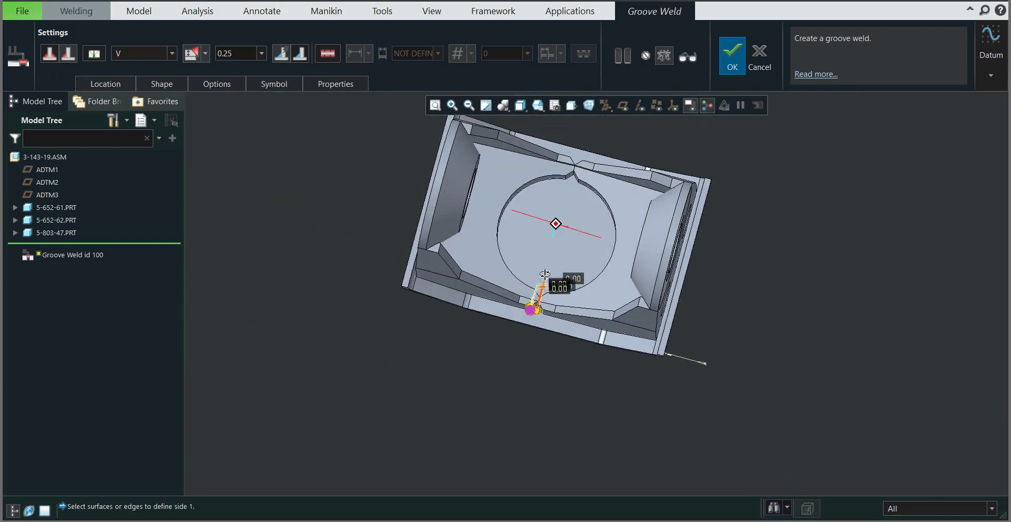
middle_click_drag(546, 274, 711, 156)
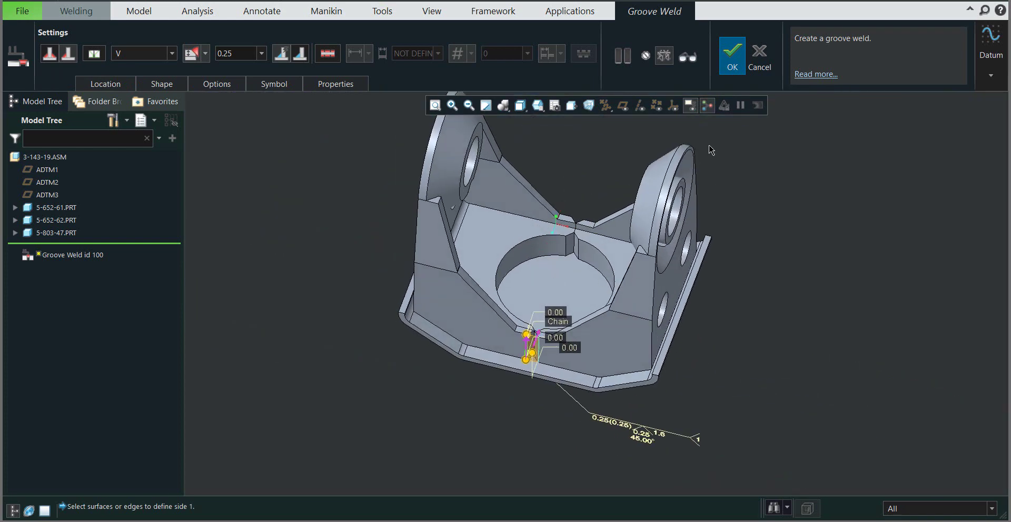
left_click(696, 109)
left_click(693, 106)
mouse_move(487, 304)
middle_mouse_down()
mouse_move(340, 277)
mouse_move(349, 339)
middle_mouse_up()
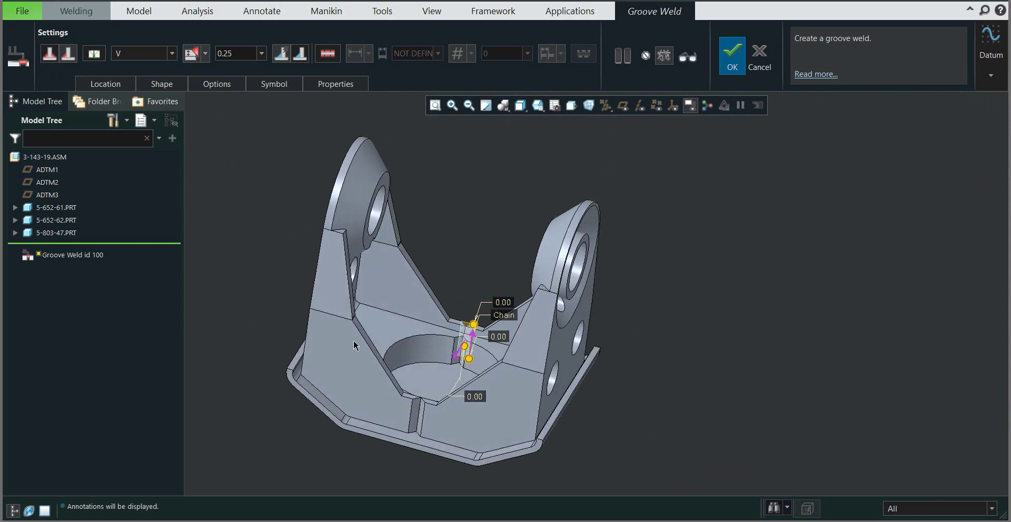
scroll(349, 339, "down", 3)
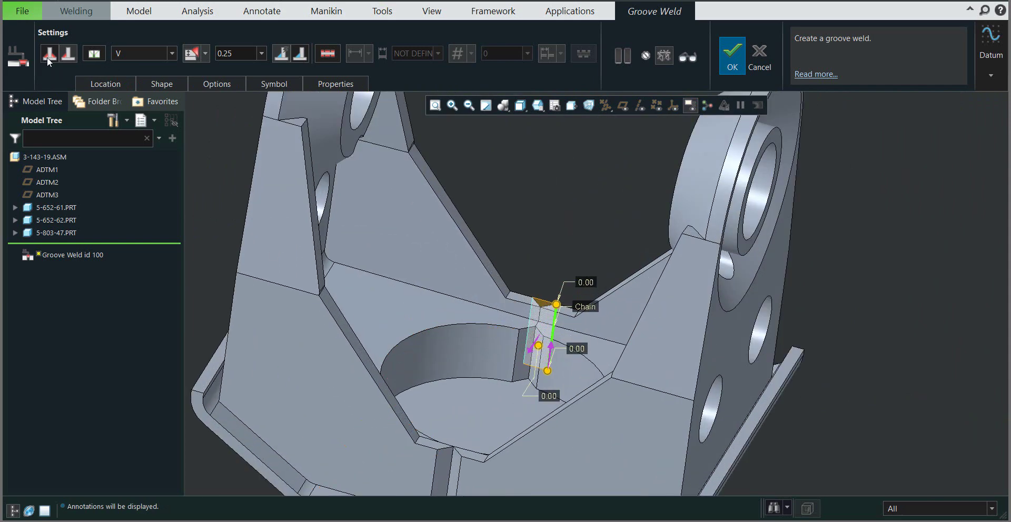
- Make the groove weld two-sided and switch to its Other Side weld set
left_click(106, 84)
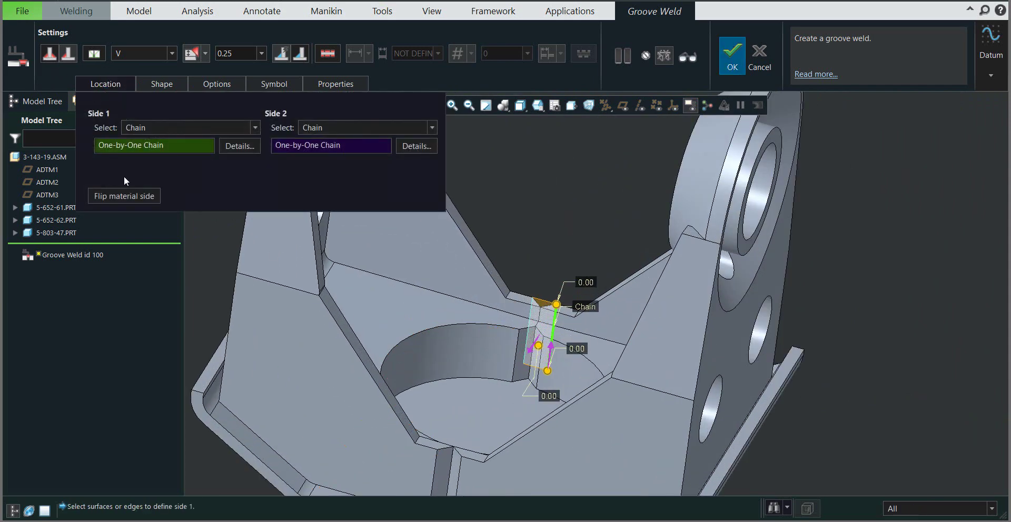
left_click(48, 55)
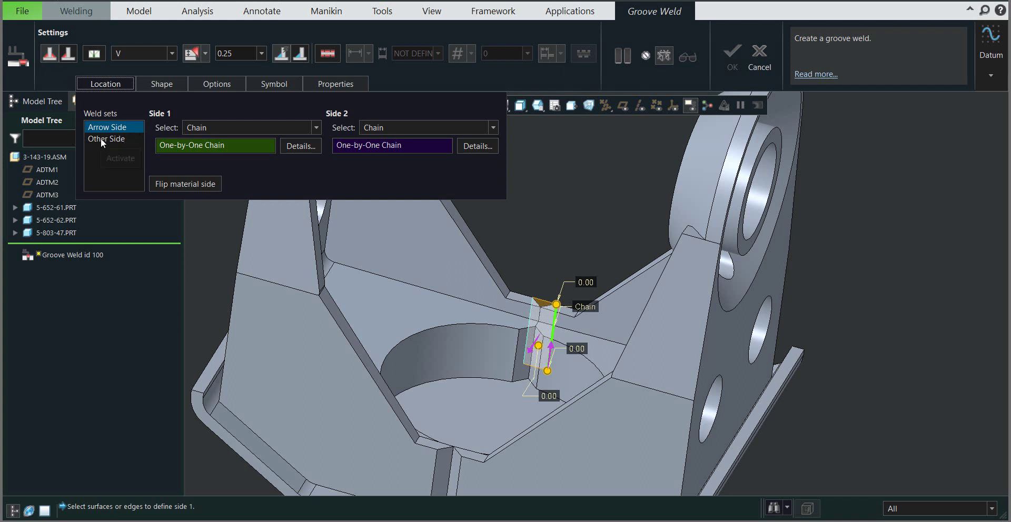
left_click(100, 138)
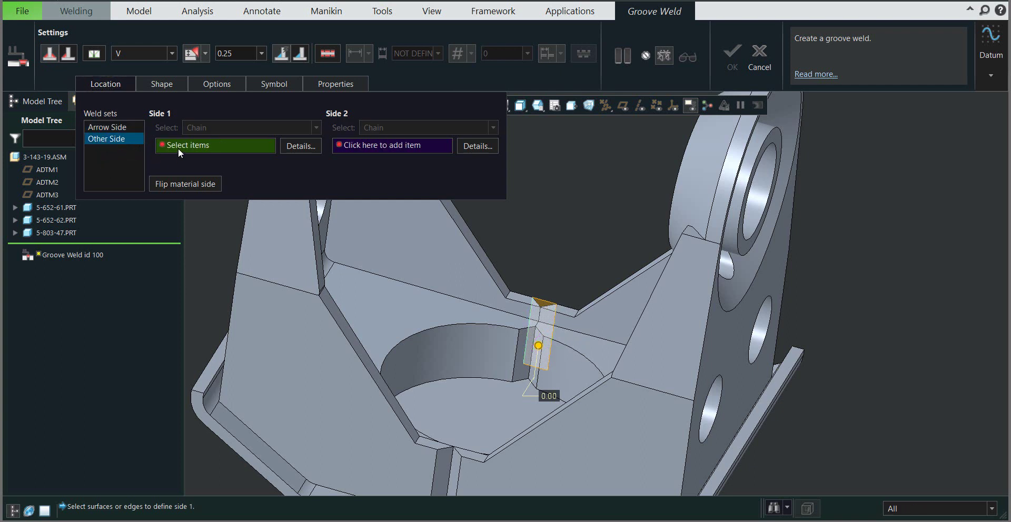
- Pick the Side 1 and Side 2 joint edges for the weld's other side
scroll(532, 387, "up", 2)
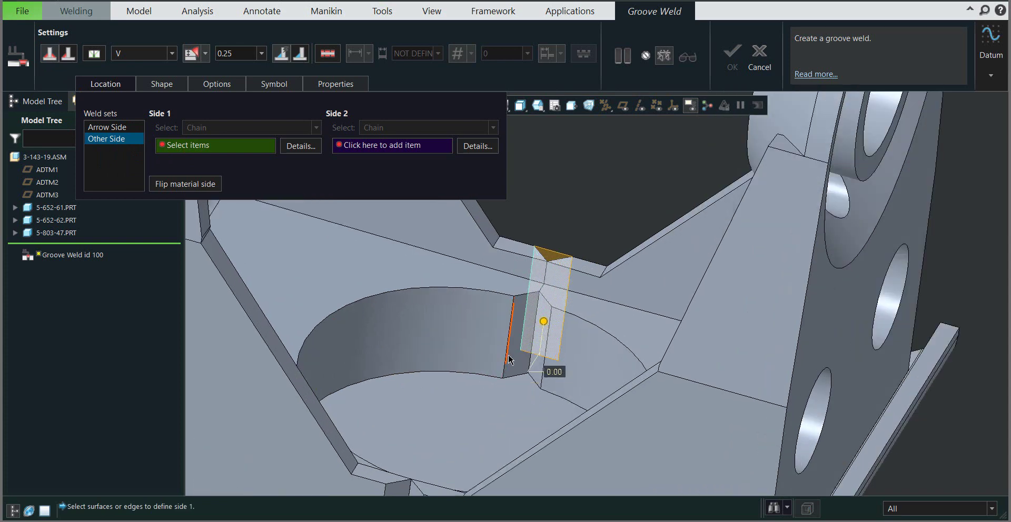
left_click(509, 356)
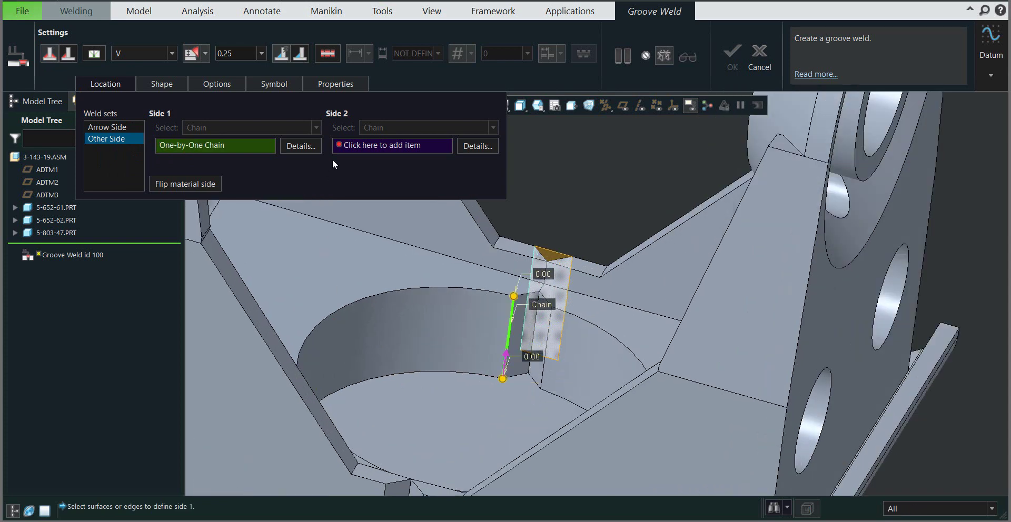
left_click(356, 147)
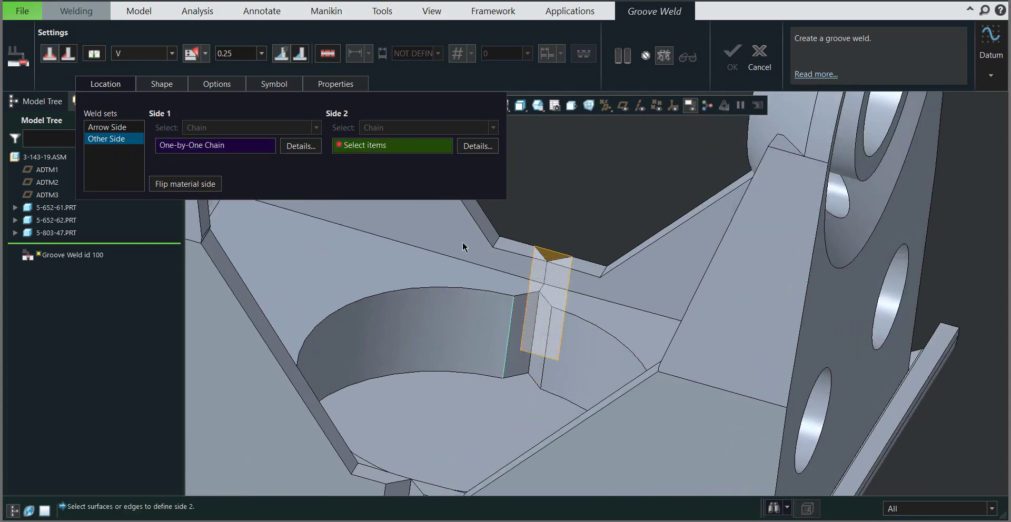
left_click(545, 373)
middle_click_drag(544, 374, 523, 323)
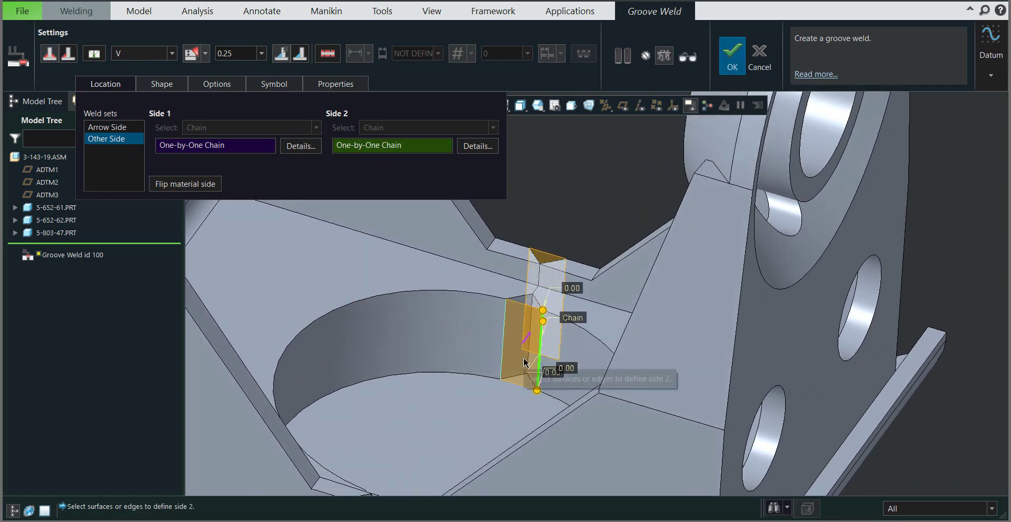
scroll(524, 363, "down", 5)
middle_click_drag(525, 362, 353, 307)
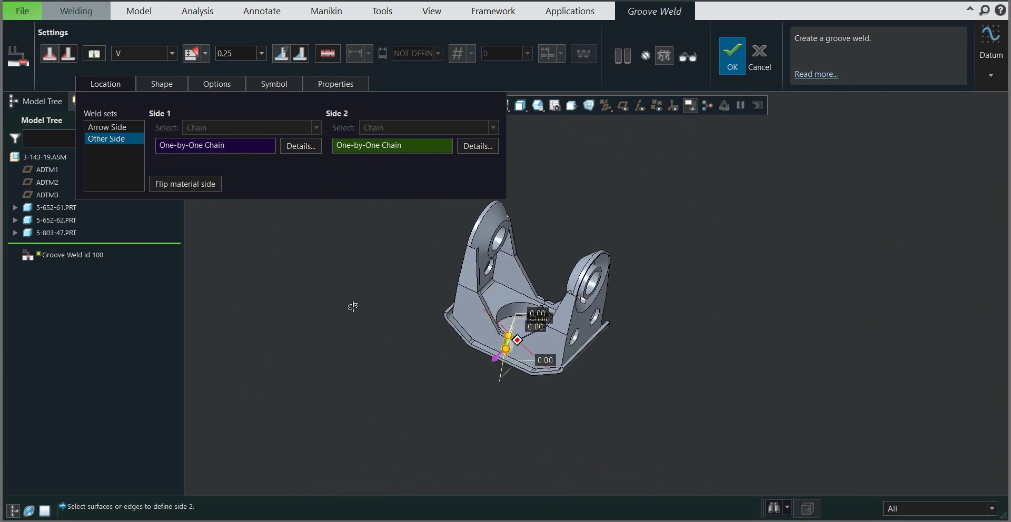
- Finish Groove Weld id 100 as double-sided, symbol showing 0.25 and 45.00 both sides
left_click(733, 57)
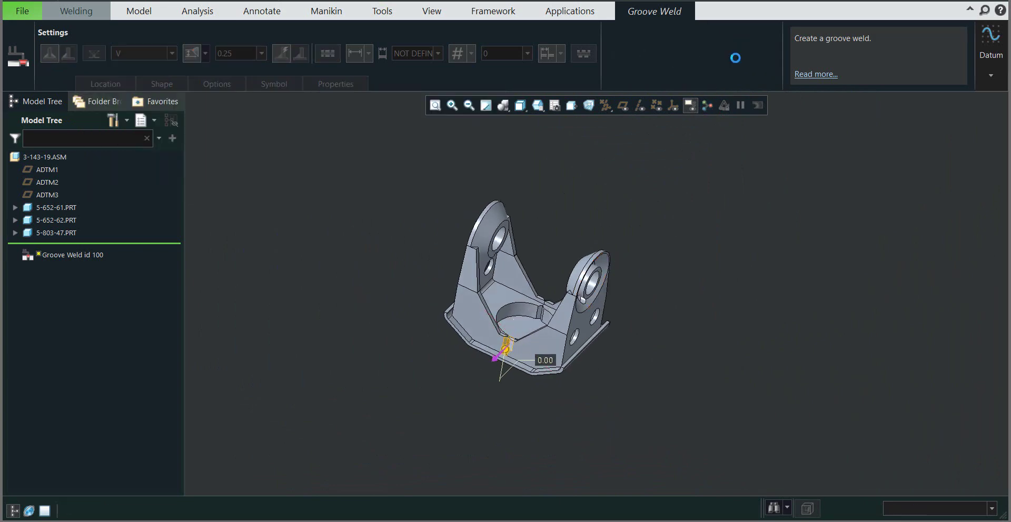
middle_click_drag(615, 292, 494, 416)
scroll(521, 384, "up", 5)
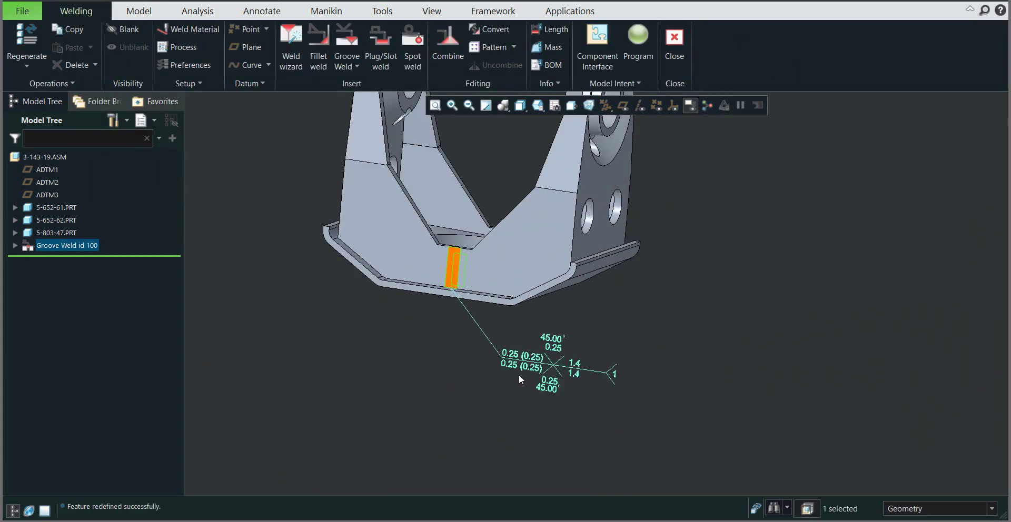
scroll(520, 384, "up", 3)
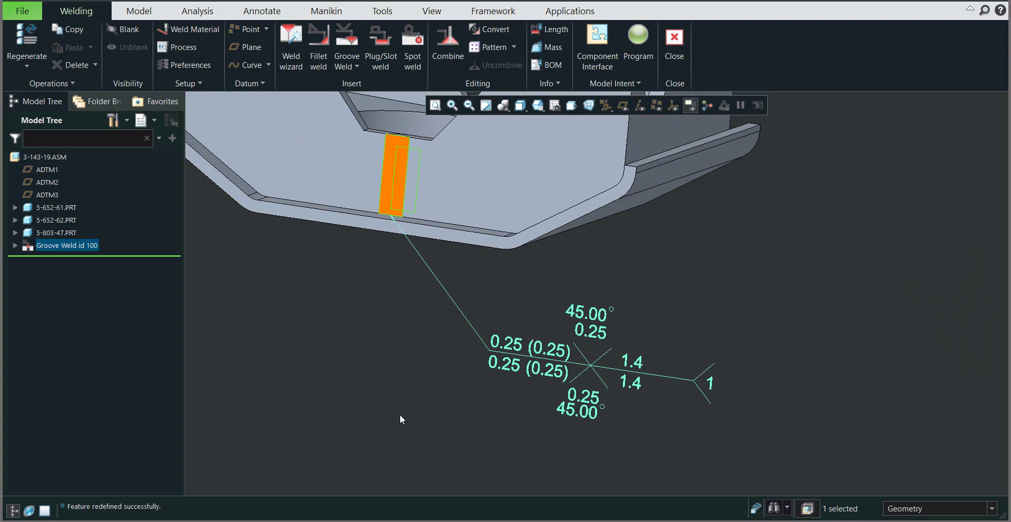
scroll(426, 413, "down", 4)
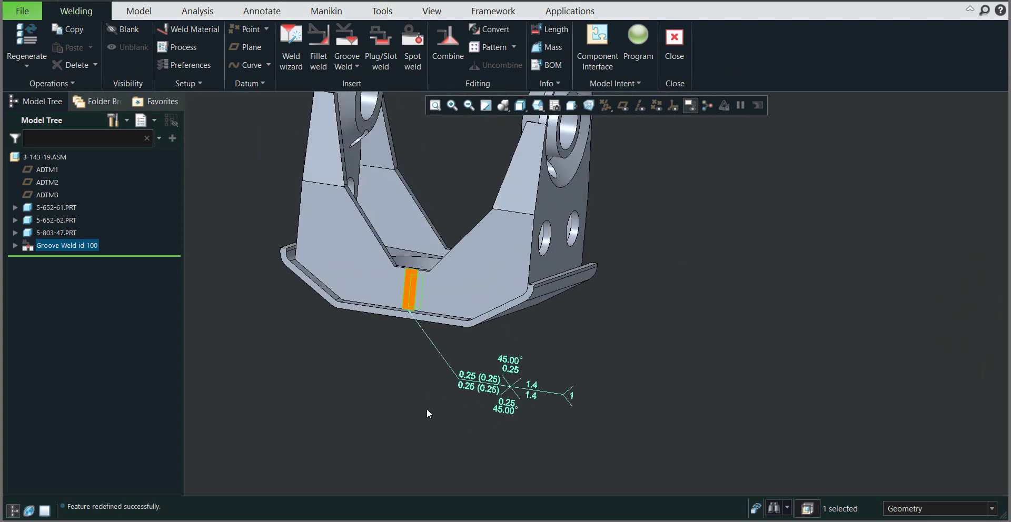
middle_click_drag(440, 343, 437, 359, "shift")
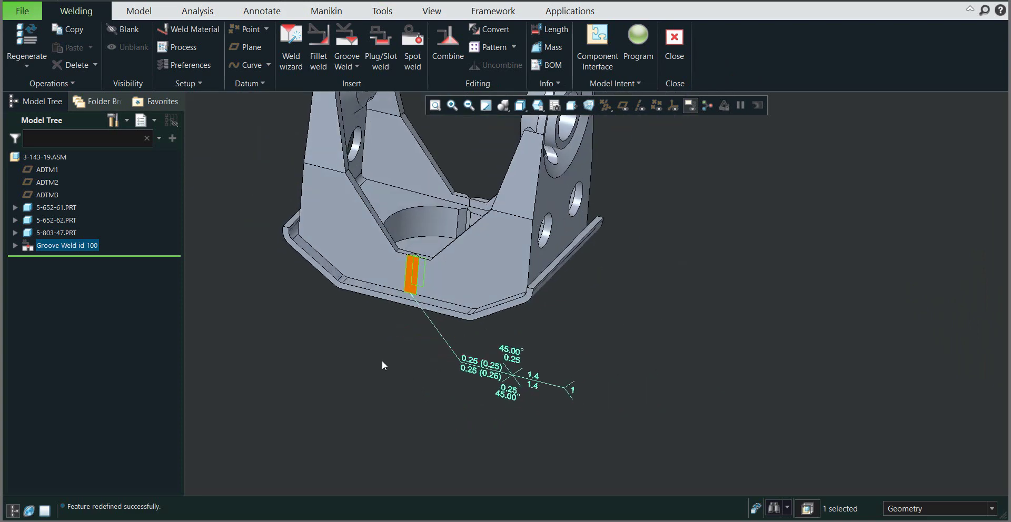
left_click(354, 375)
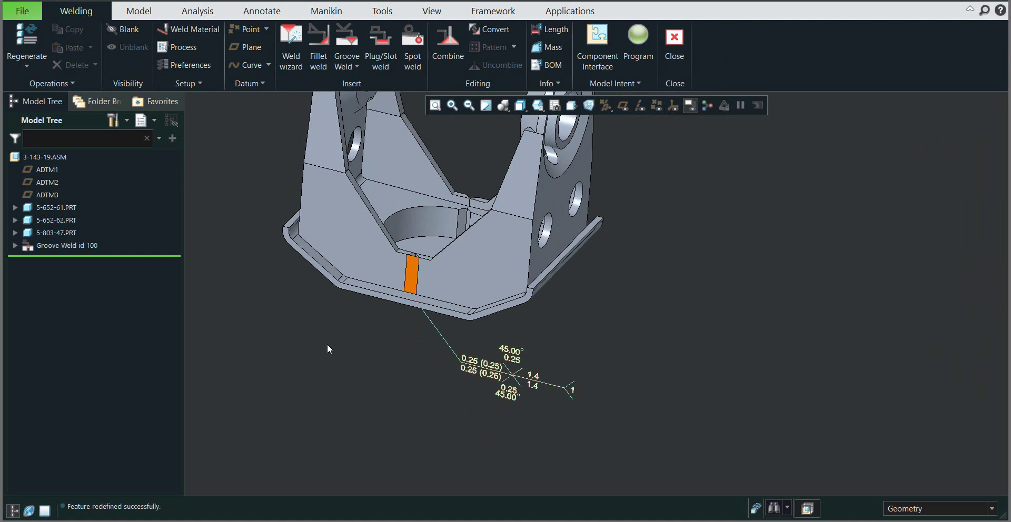
- Start Groove Weld id 134 as a two-sided V groove, size 0.25, and open Location
left_click(352, 68)
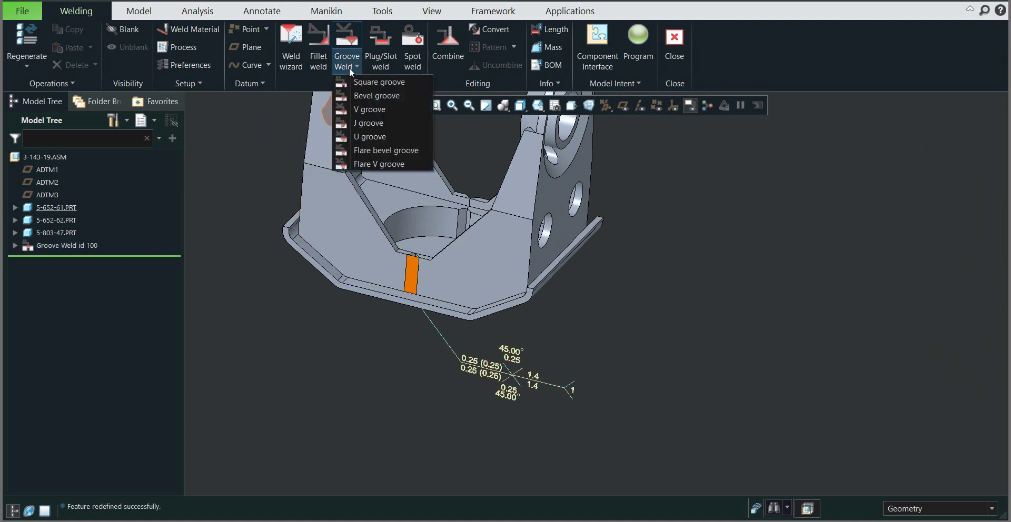
left_click(353, 109)
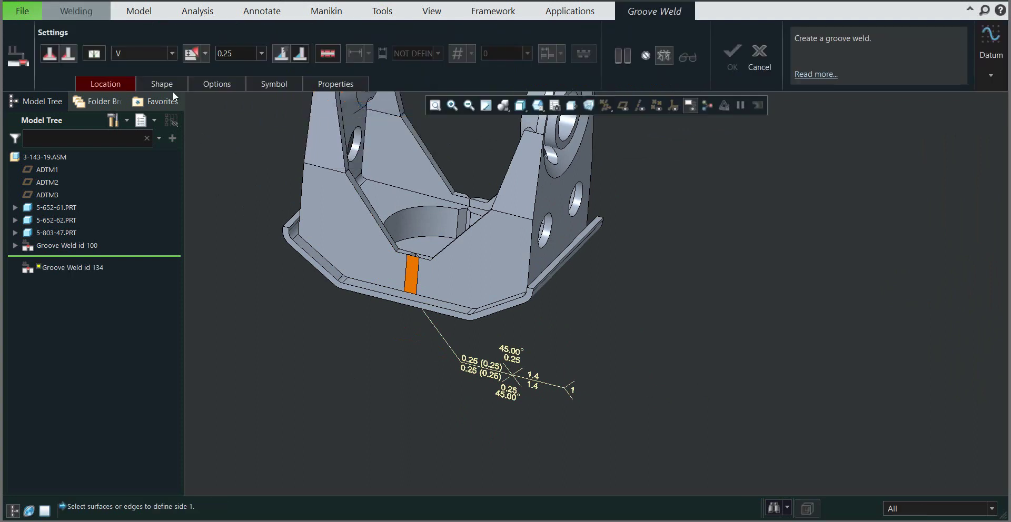
left_click(171, 53)
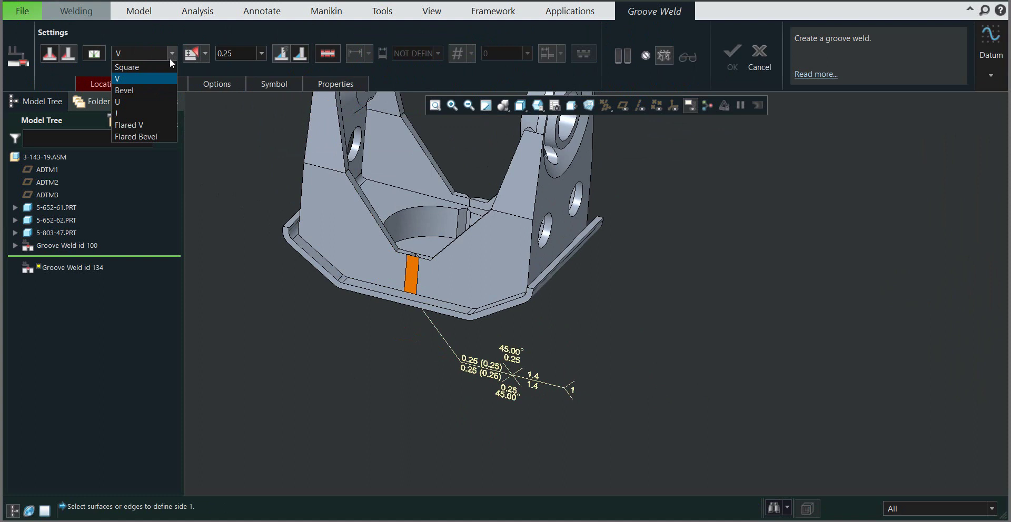
left_click(125, 79)
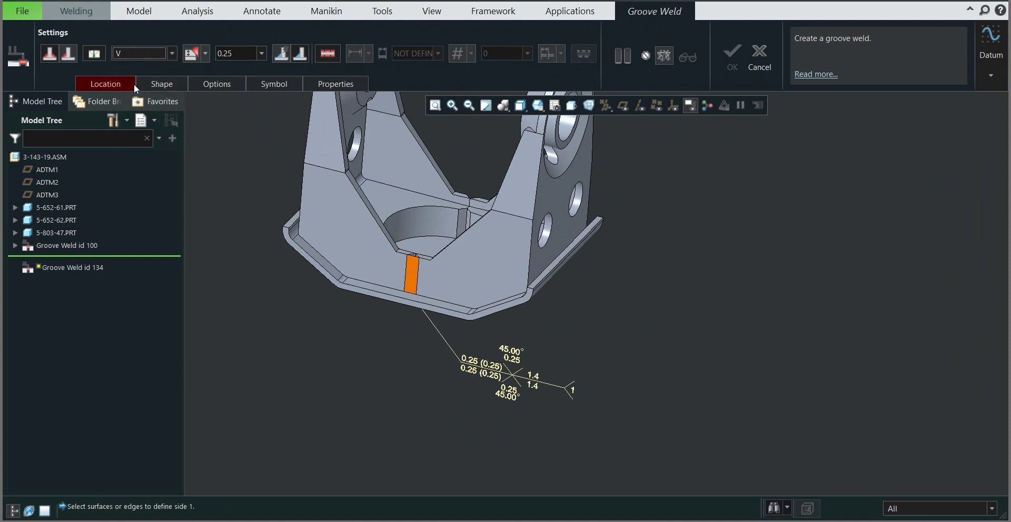
left_click(48, 55)
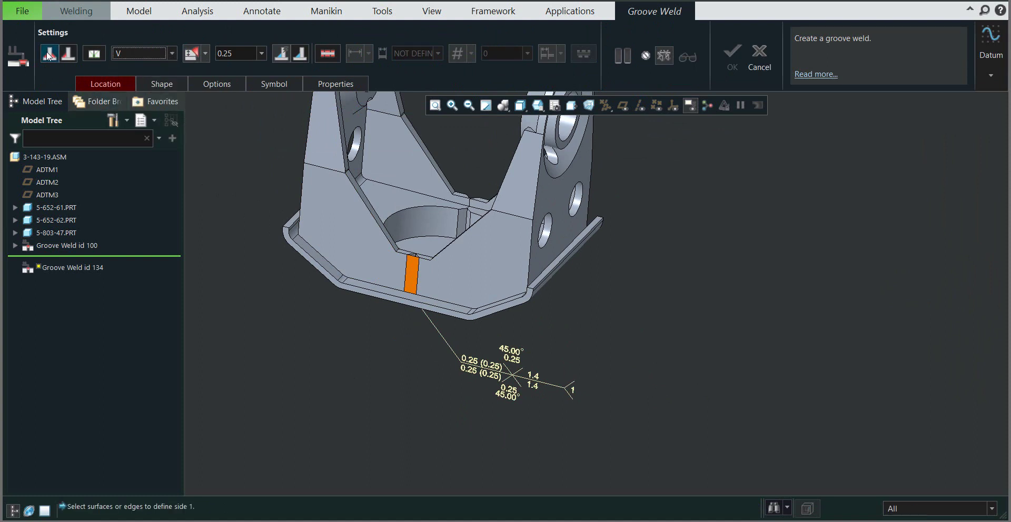
left_click(92, 83)
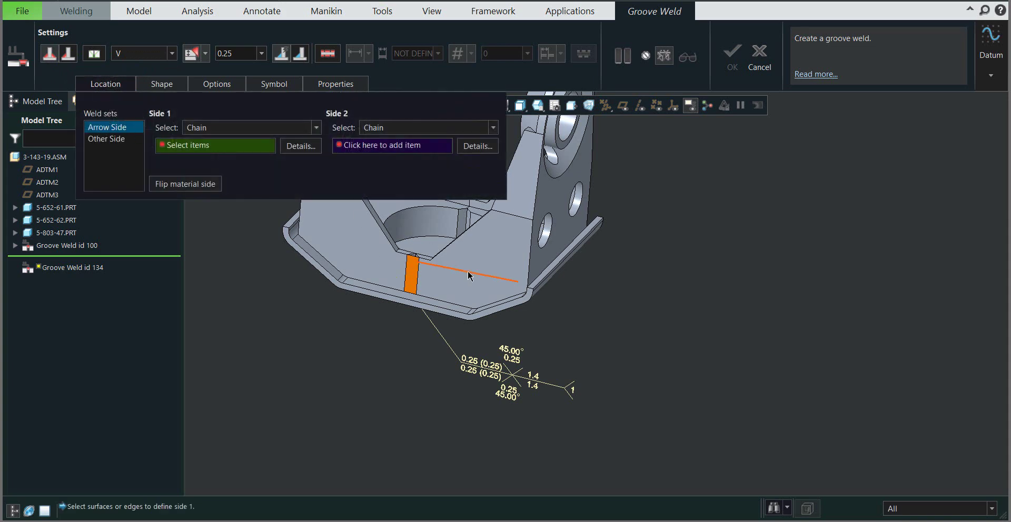
- Set the arrow side to the hole edge and adjacent edge, then select Other Side
scroll(467, 274, "down", 5)
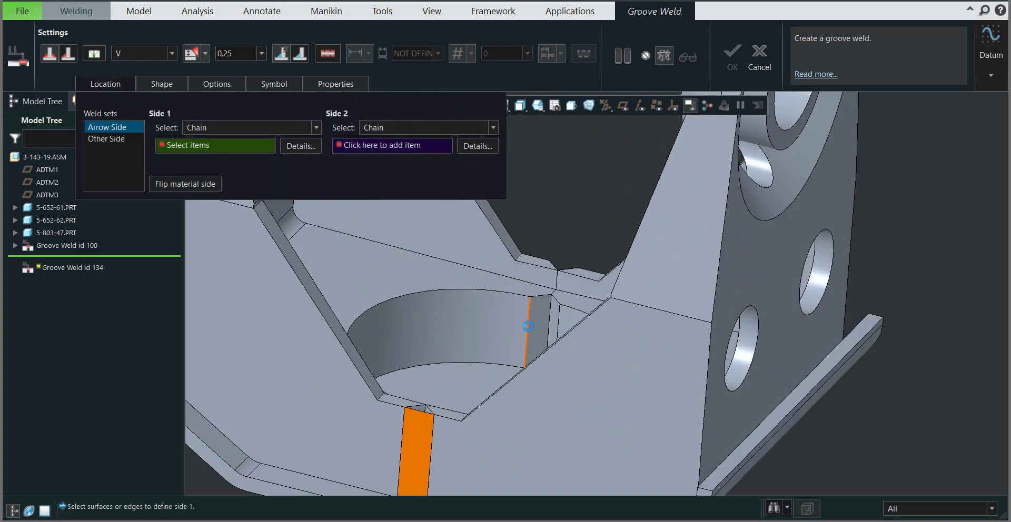
left_click(528, 327)
left_click(361, 144)
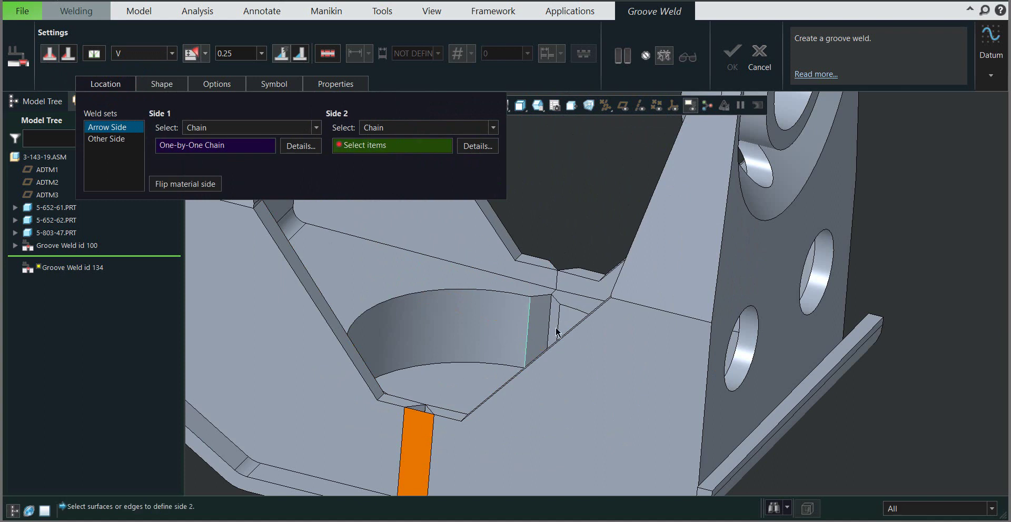
left_click(557, 332)
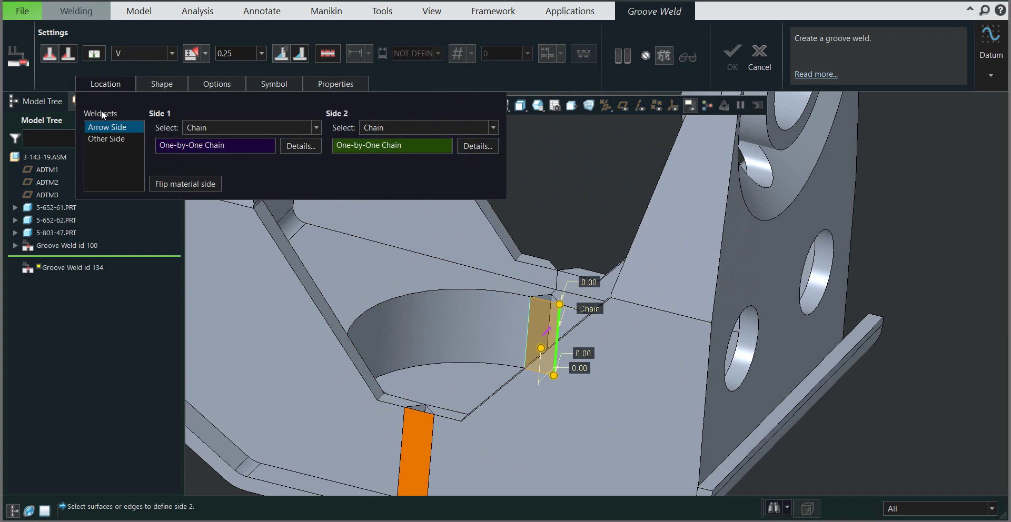
left_click(100, 139)
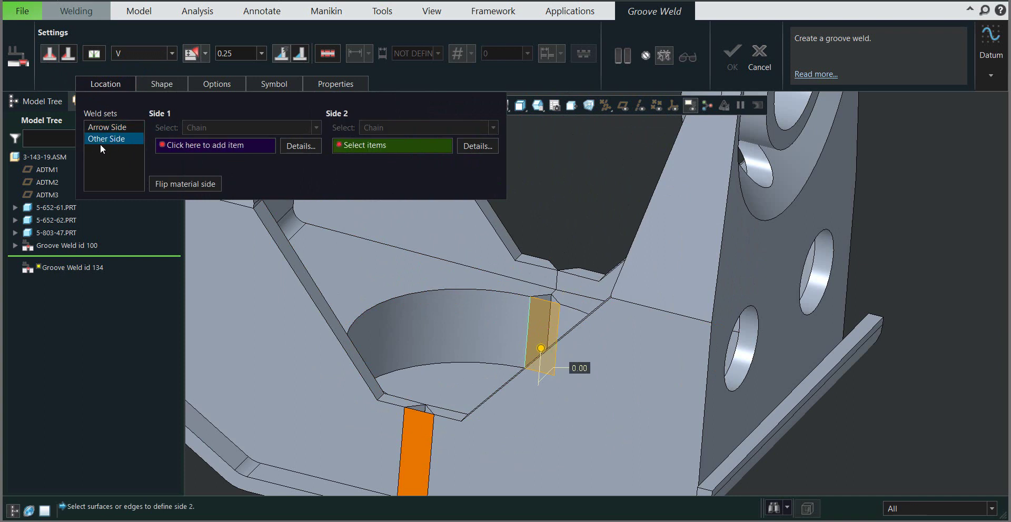
- Pick the vertical edge as Side 2 and the face edge as Side 1 for the other side
scroll(388, 257, "up", 5)
middle_click_drag(389, 258, 273, 169)
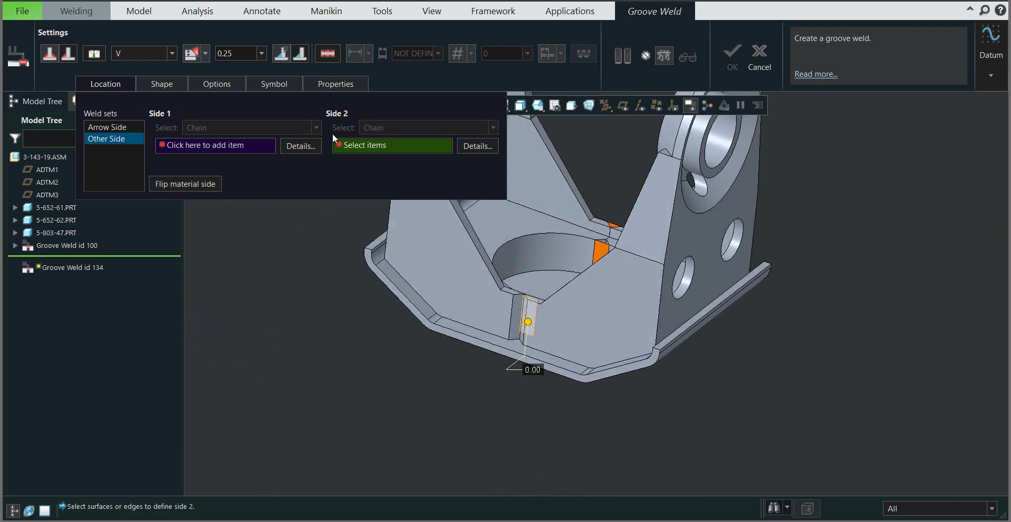
scroll(497, 284, "down", 4)
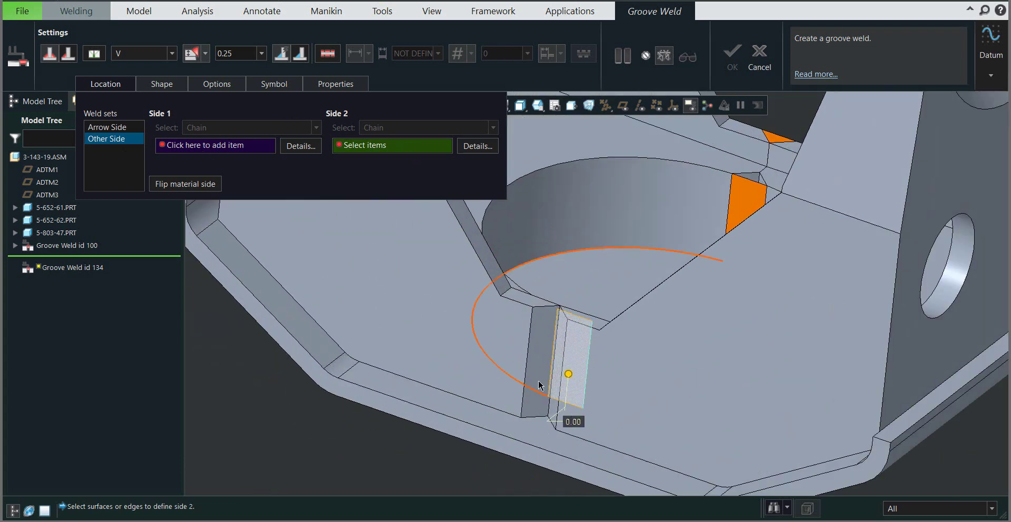
left_click(527, 355)
right_click(300, 409)
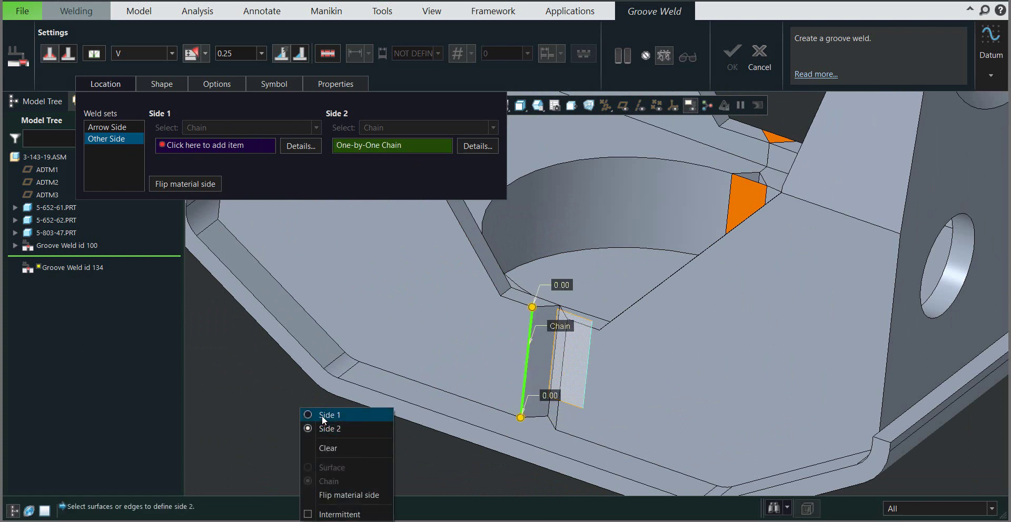
left_click(323, 416)
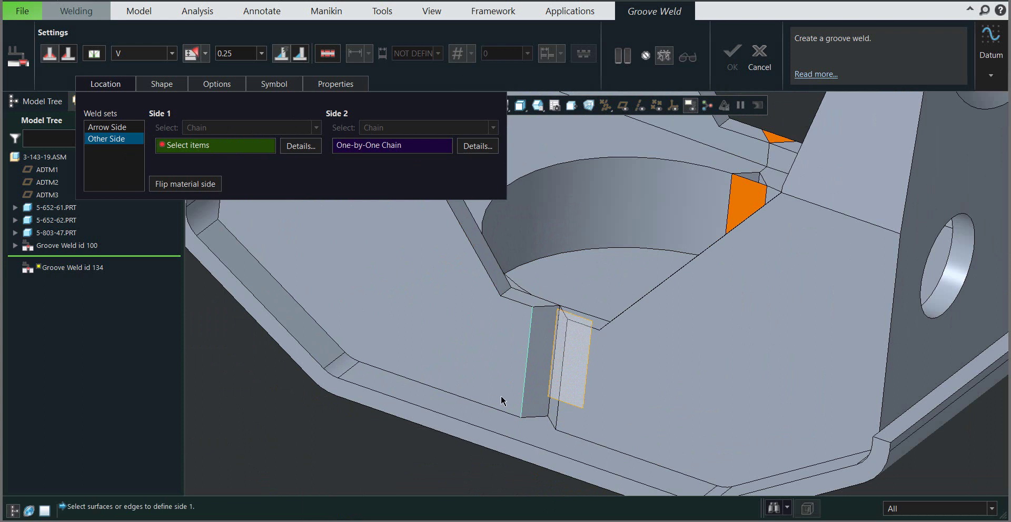
left_click(558, 417)
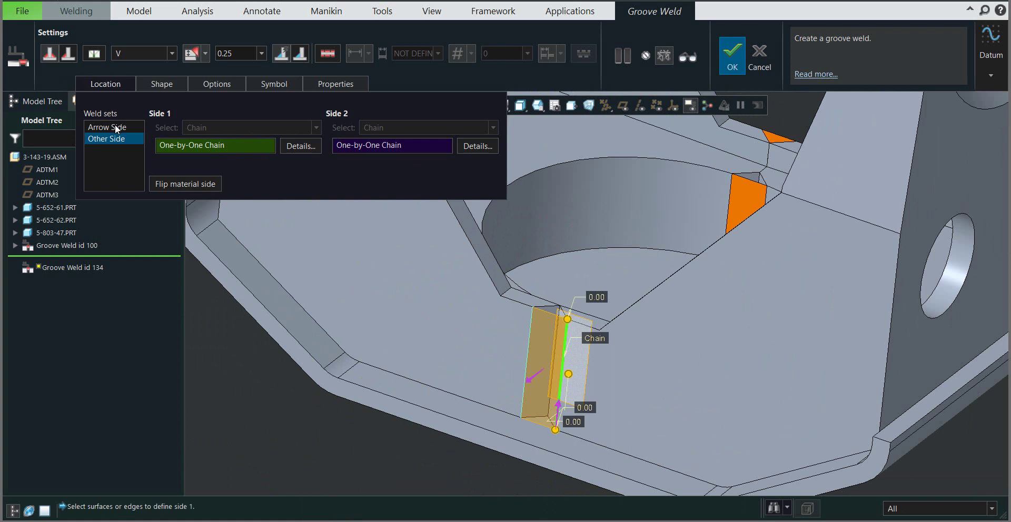
right_click(281, 415)
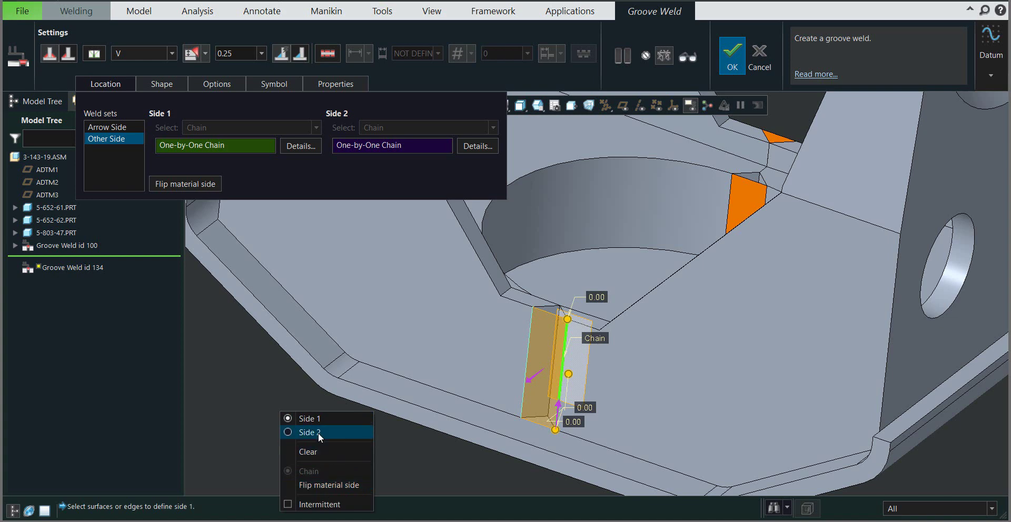
left_click(378, 432)
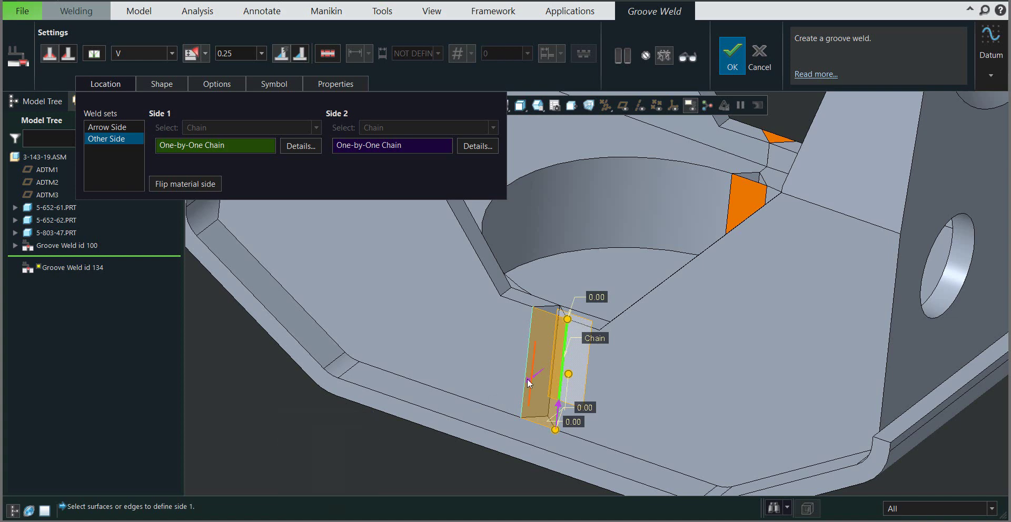
- Review the preview and finish Groove Weld id 134 with its 45.00 and 0.25 symbol
middle_click_drag(388, 435, 397, 447)
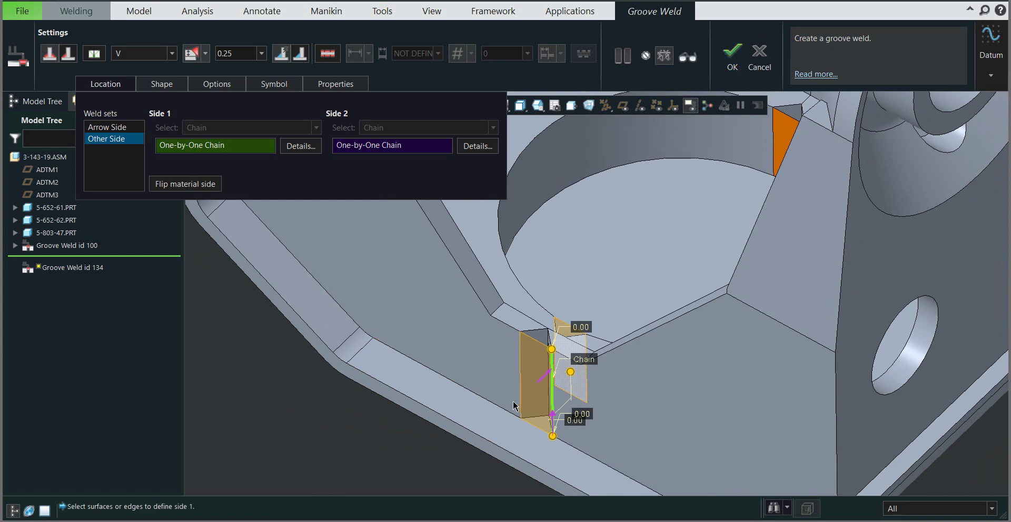
middle_click_drag(482, 339, 310, 300)
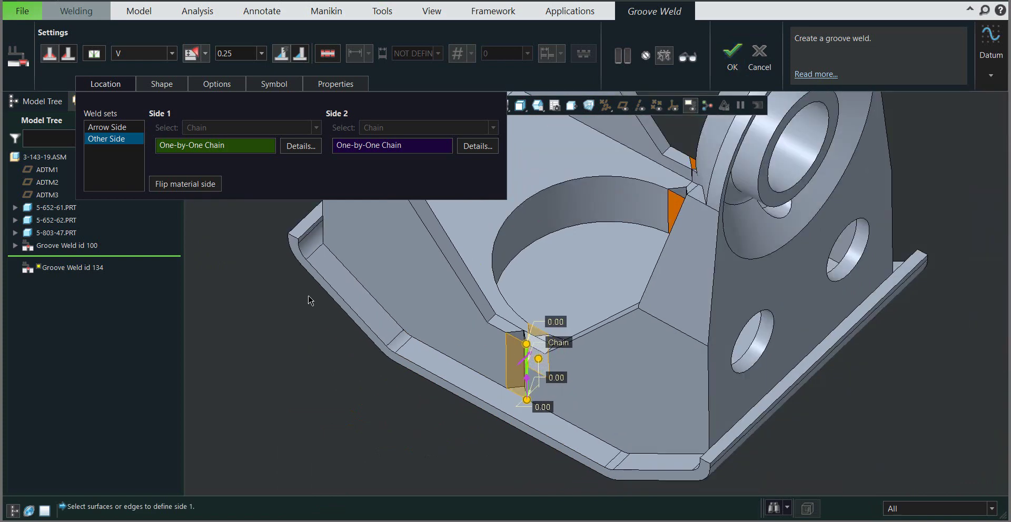
left_click(113, 128)
middle_click_drag(525, 367, 405, 335)
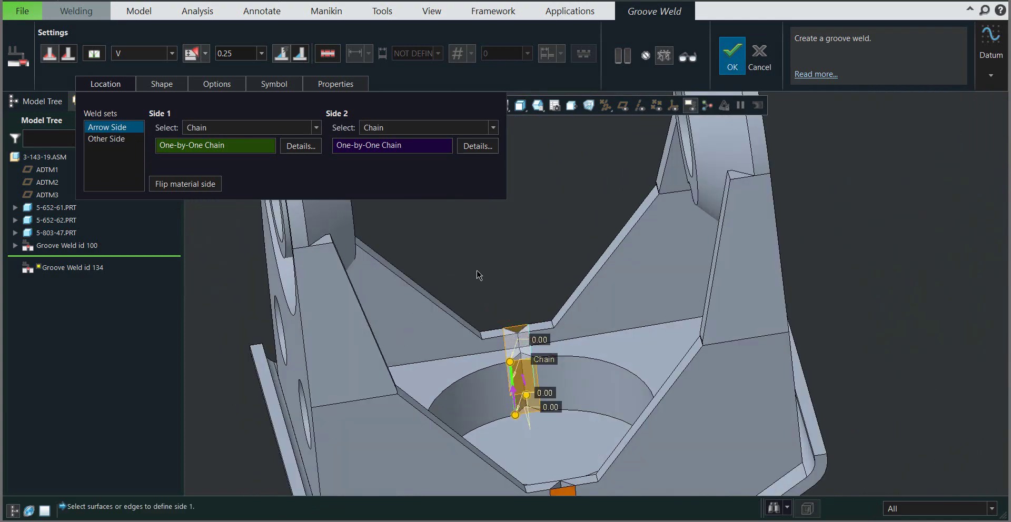
scroll(479, 276, "down", 3)
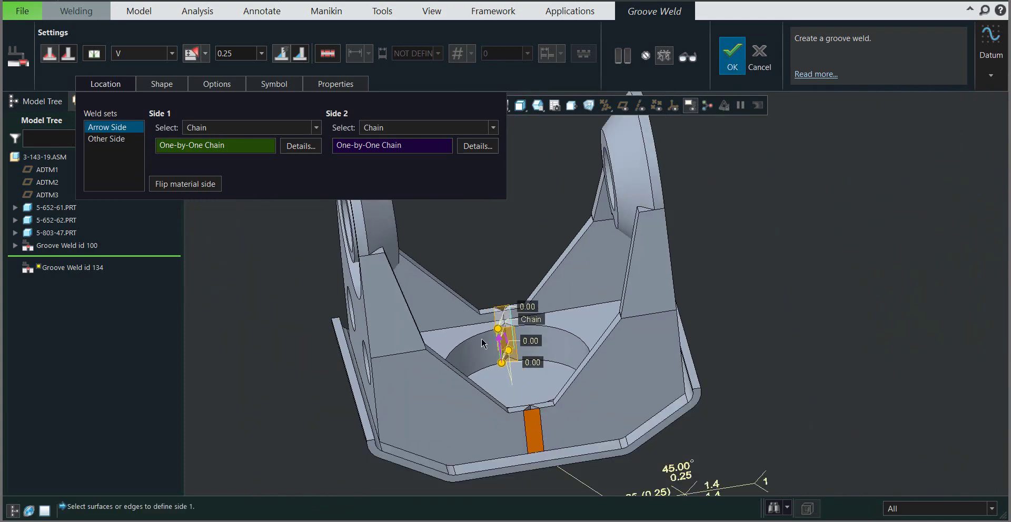
left_click(732, 65)
scroll(500, 214, "down", 2)
middle_click_drag(501, 214, 452, 215)
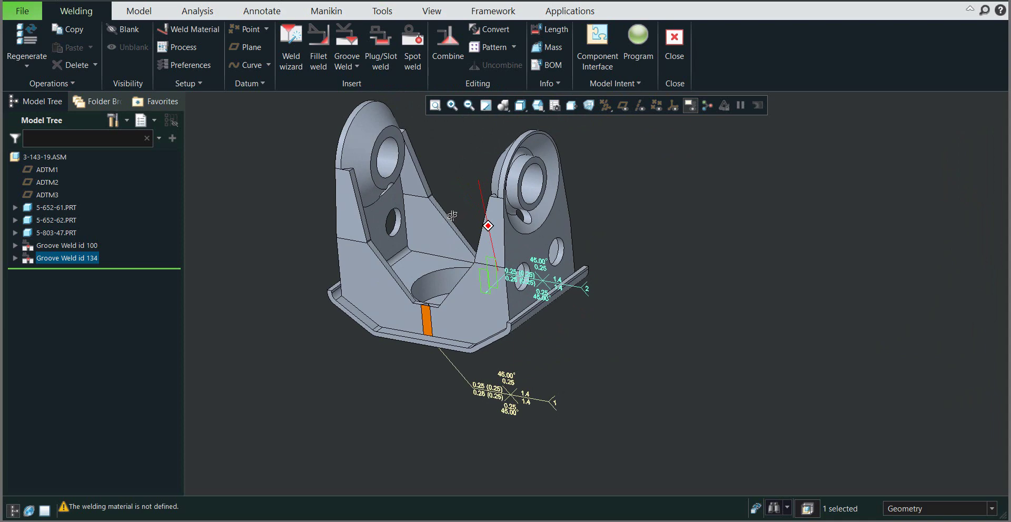
- Deselect the finished weld and start a J groove weld, Groove Weld id 168
left_click(541, 328)
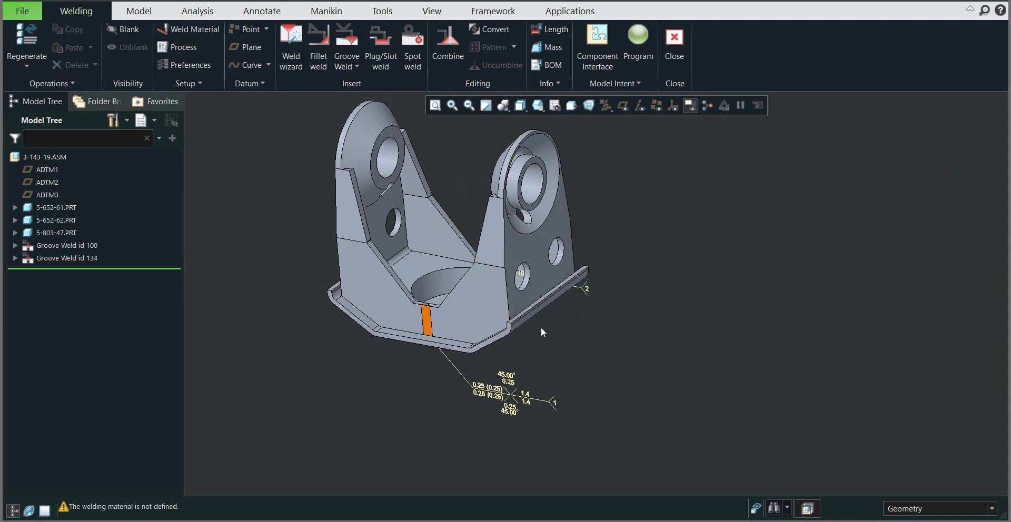
middle_click_drag(547, 325, 552, 332)
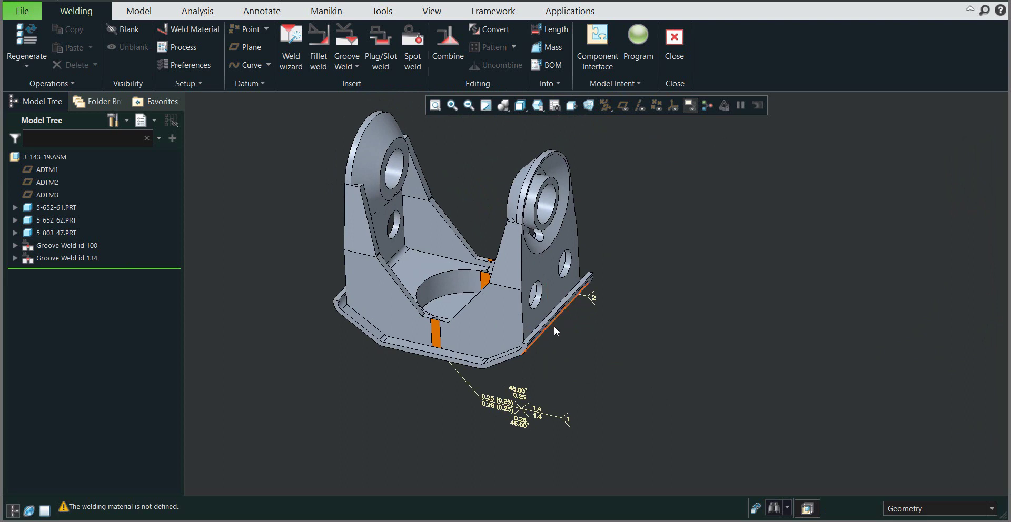
left_click(350, 65)
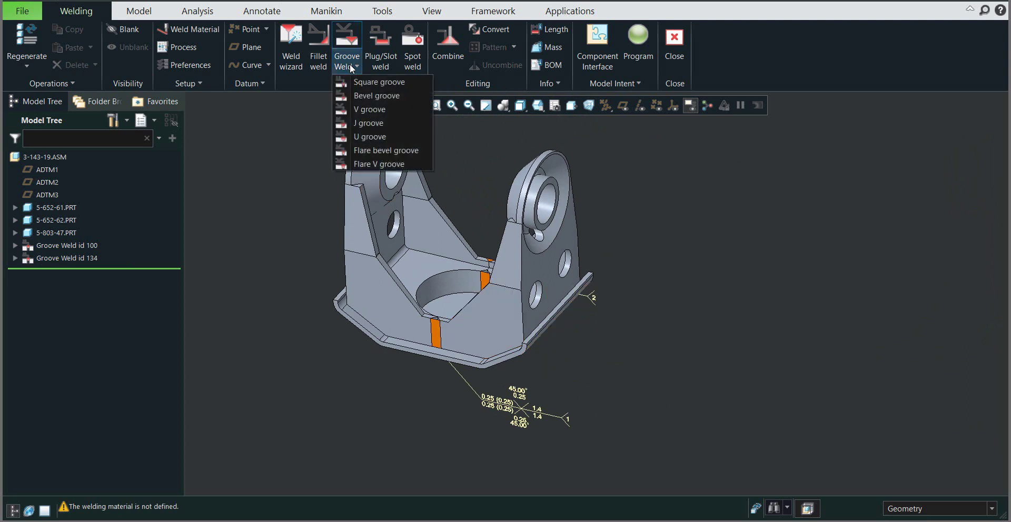
left_click(363, 123)
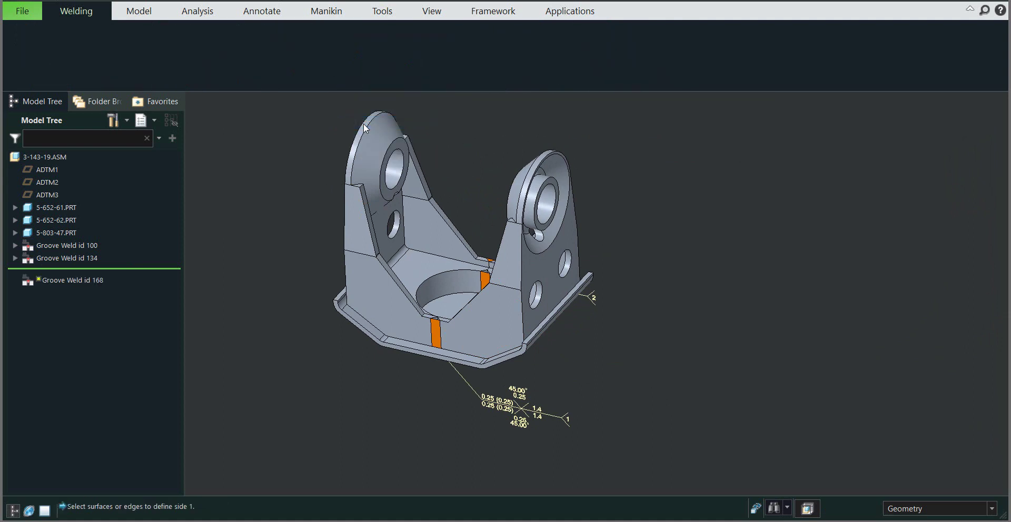
- Set the J groove weld's Side 1 to a one-by-one chain along the flange edge, keeping Side 2 as Chain
left_click(108, 83)
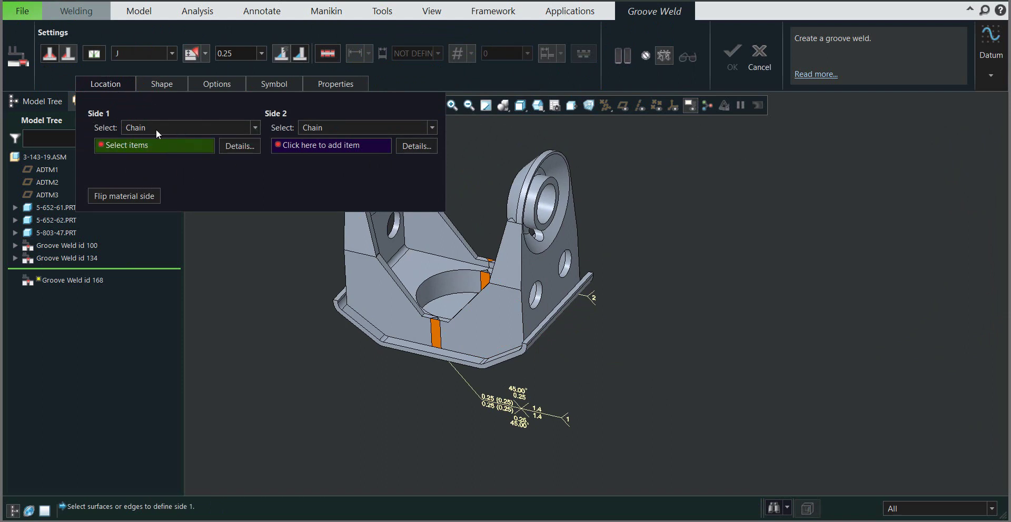
left_click(313, 129)
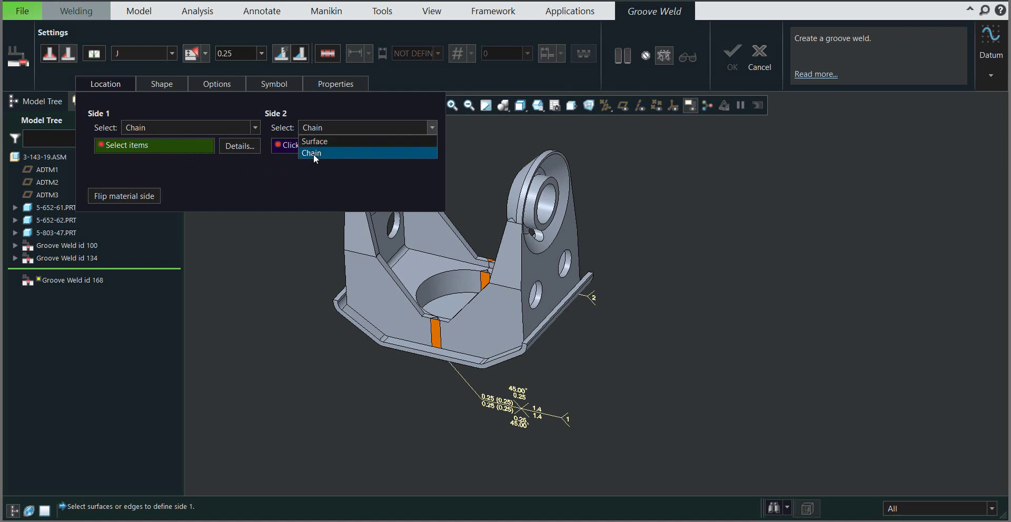
left_click(341, 153)
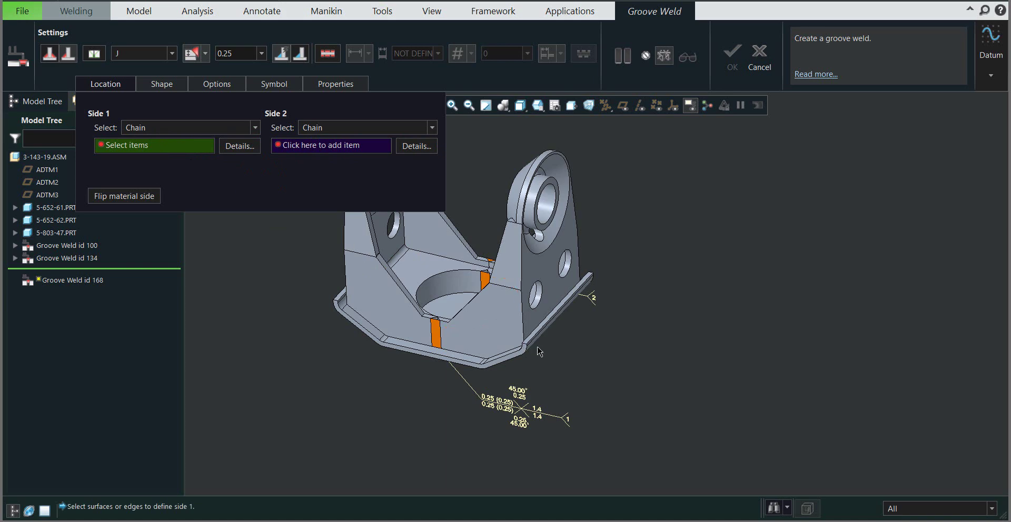
scroll(509, 300, "down", 5)
scroll(553, 389, "down", 3)
left_click(570, 383)
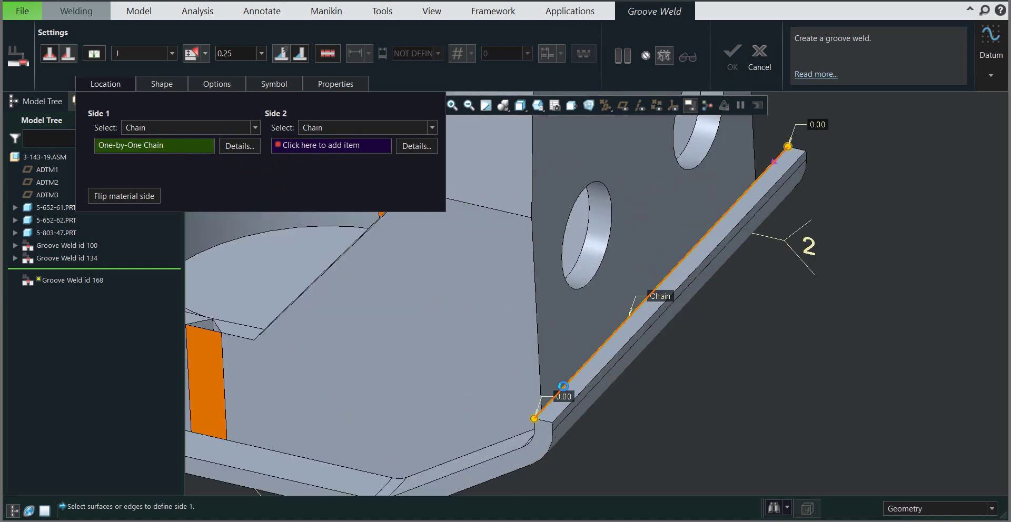
middle_click_drag(580, 354, 574, 346)
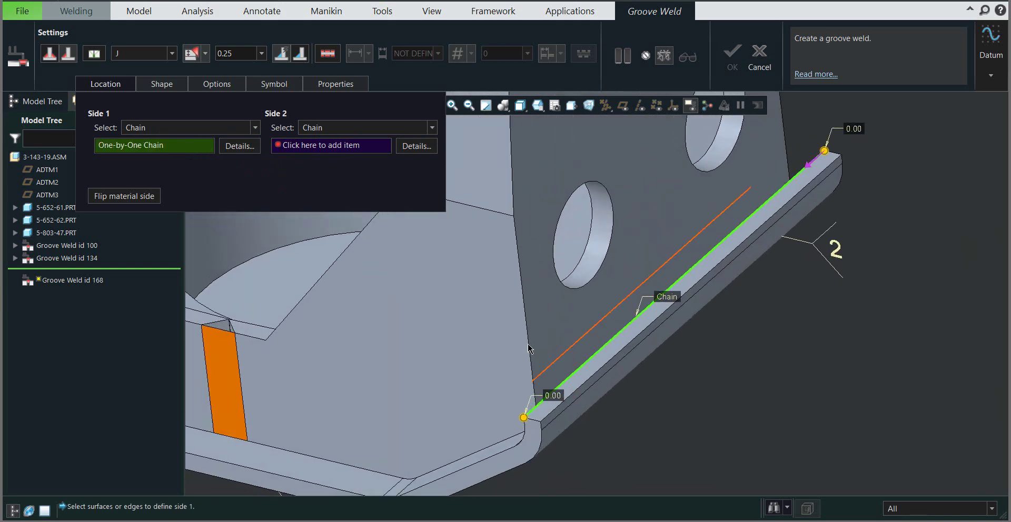
left_click(321, 127)
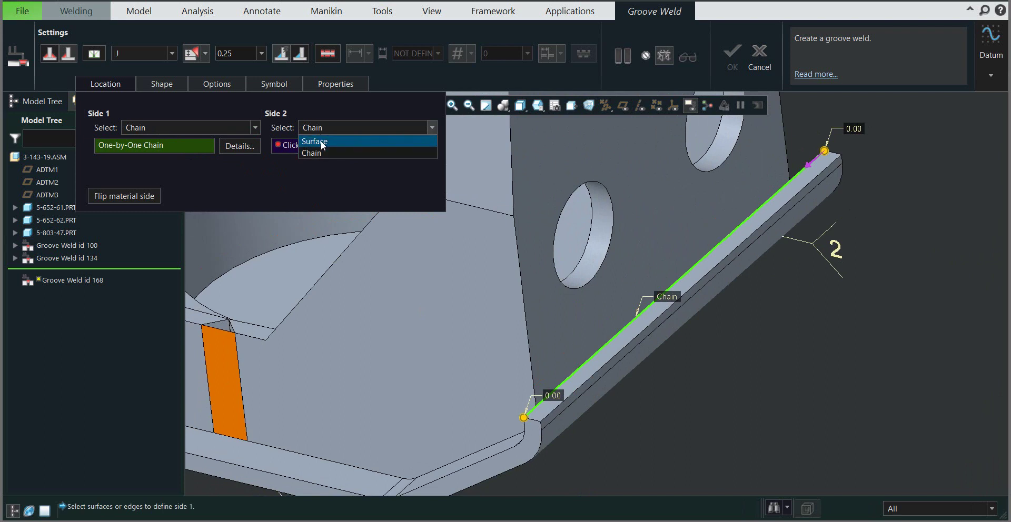
- Switch Side 2 to Surface and pick the holed plate's face as the weld's second side
left_click(321, 141)
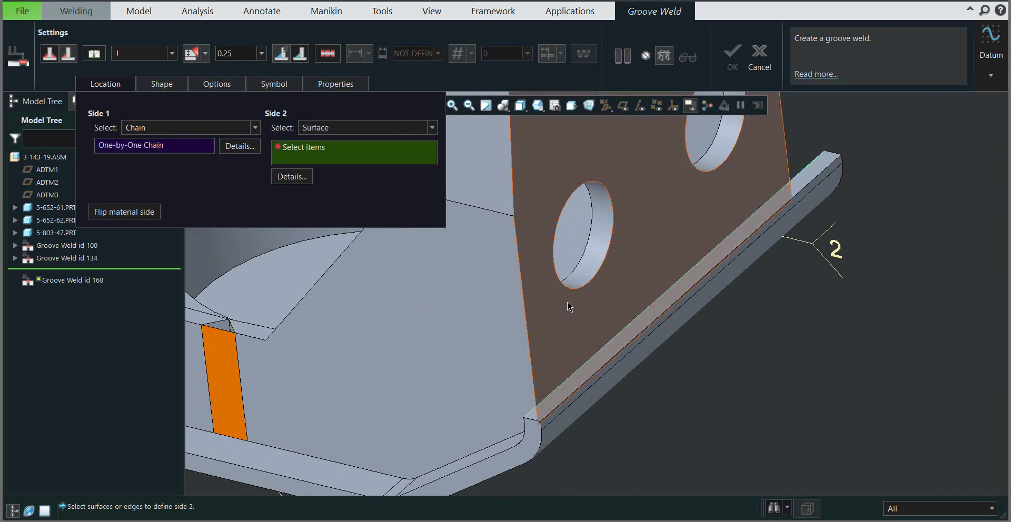
left_click(573, 338)
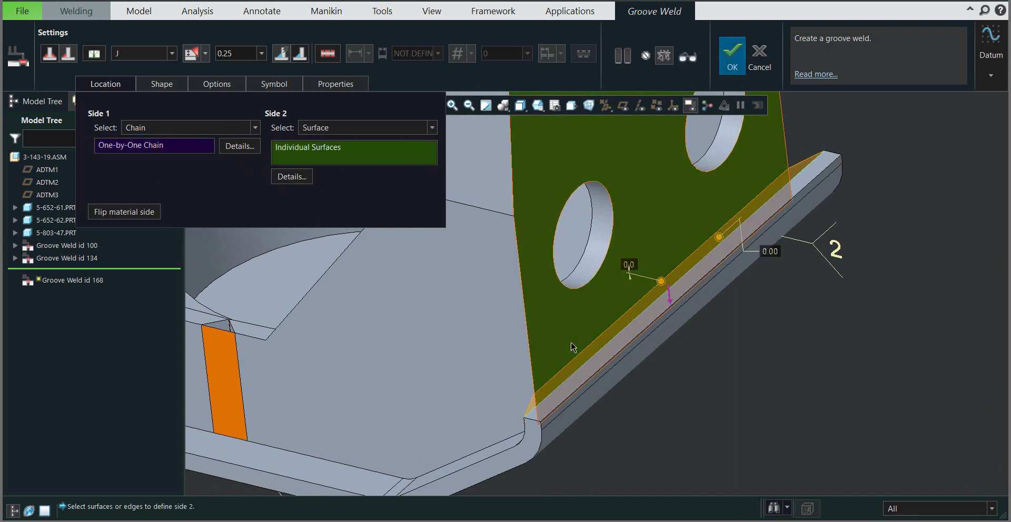
mouse_move(535, 393)
middle_mouse_down()
mouse_move(533, 376)
mouse_move(575, 368)
mouse_move(589, 377)
mouse_move(583, 384)
middle_mouse_up()
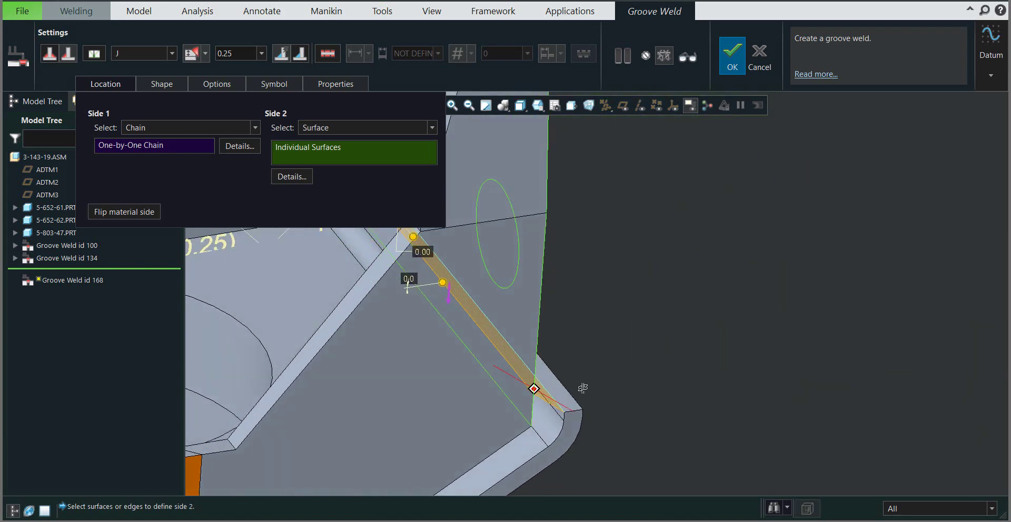
middle_click_drag(546, 421, 489, 331)
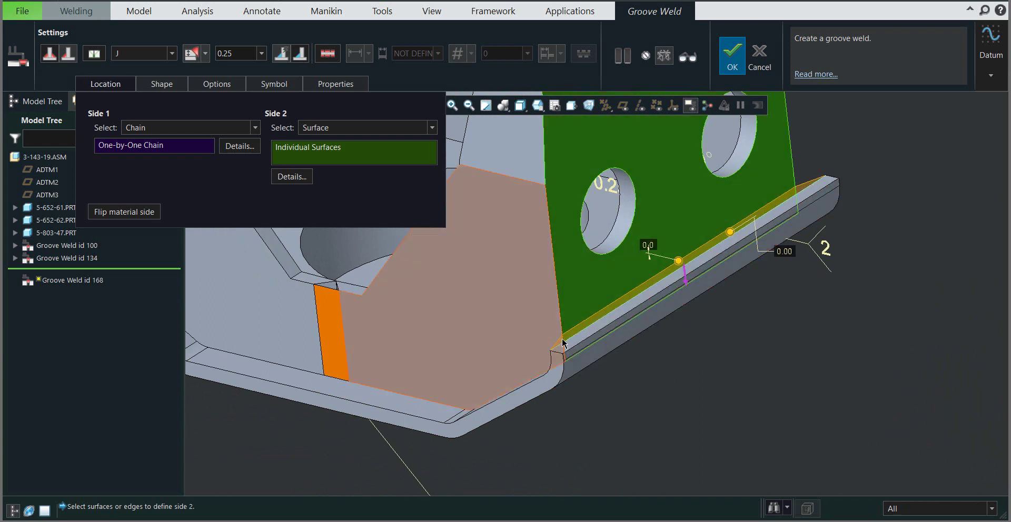
- Reactivate Side 1 and drag the chain start handle back from the corner
left_click(116, 146)
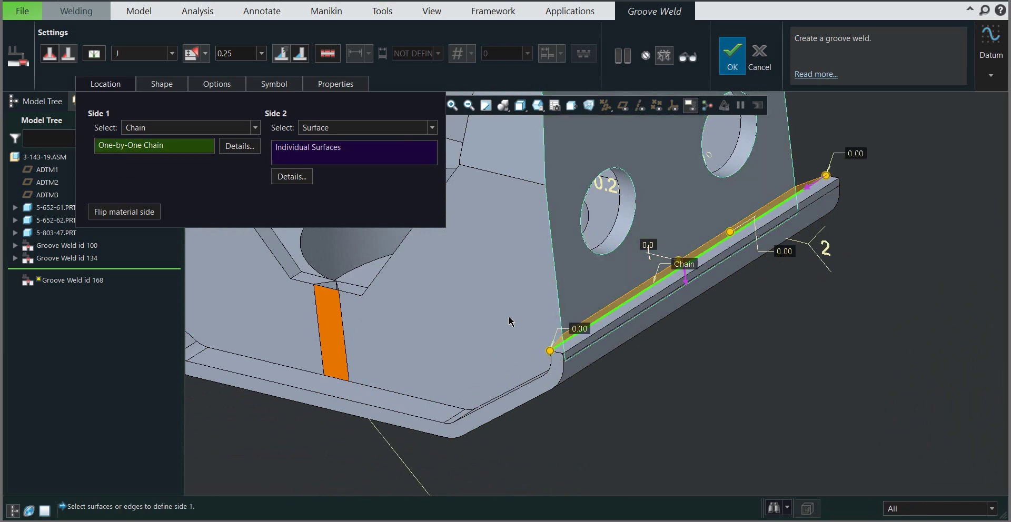
scroll(511, 317, "up", 2)
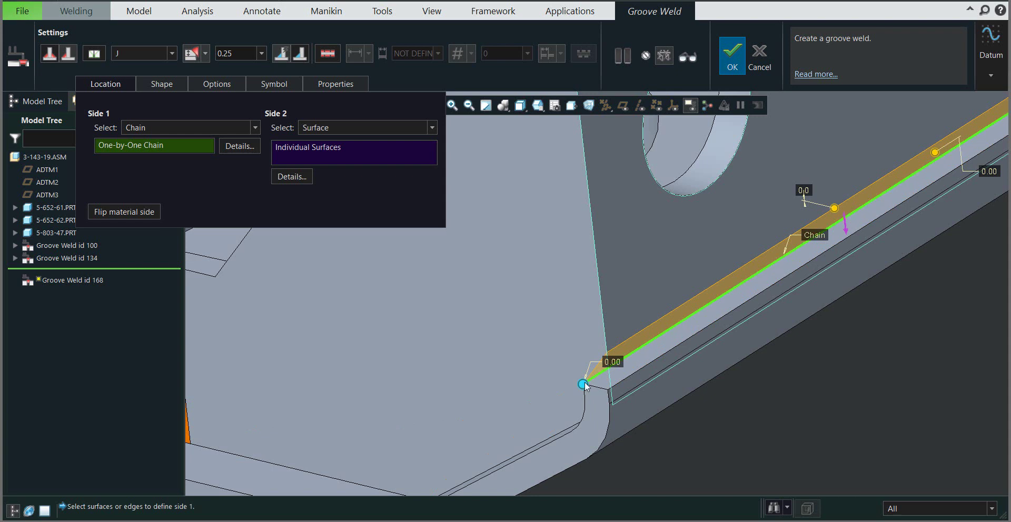
left_click_drag(583, 384, 606, 369)
- Set the weld chain's start end to Trim At a bounding reference
right_click(607, 369)
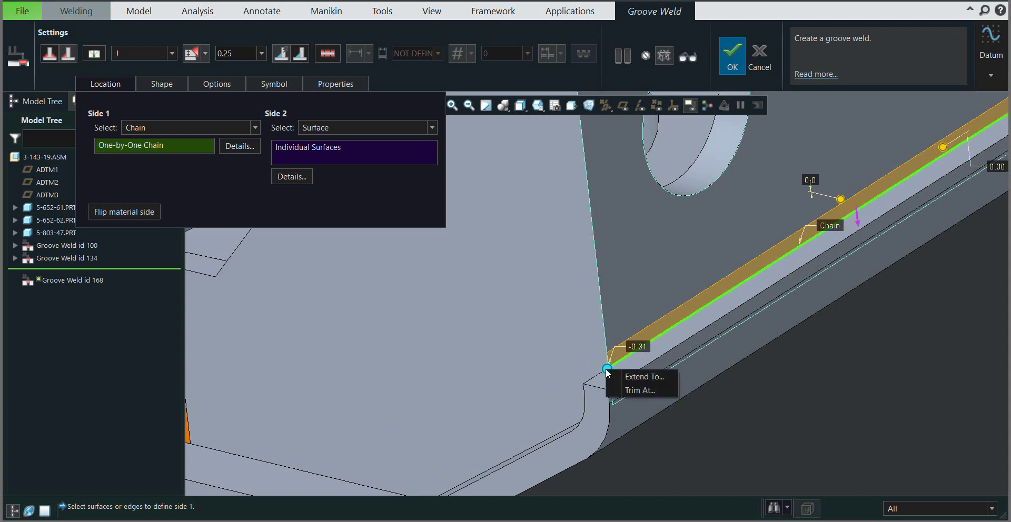
left_click(631, 391)
scroll(548, 313, "up", 5)
- Trim the weld chain's far end at the plate's back face
middle_click_drag(588, 323, 668, 363)
scroll(672, 366, "down", 5)
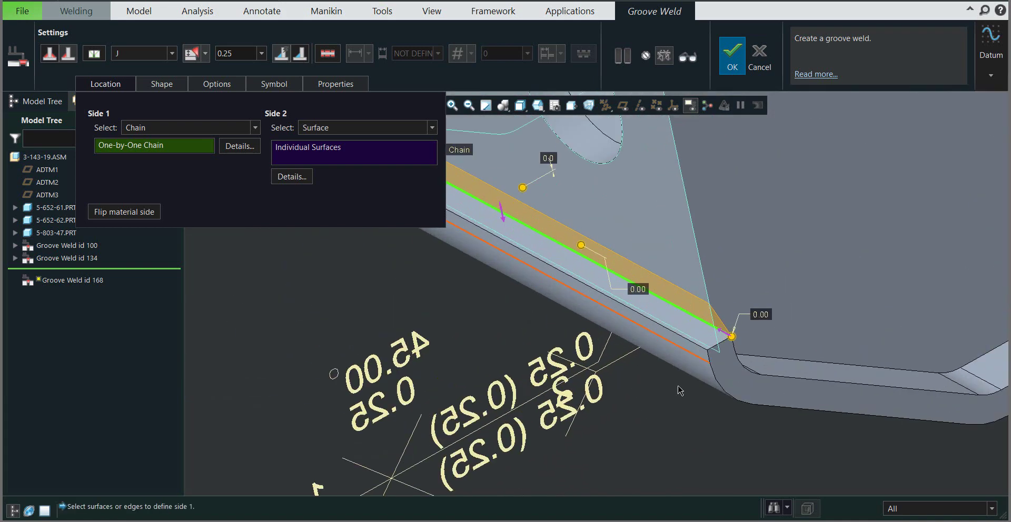
right_click(732, 336)
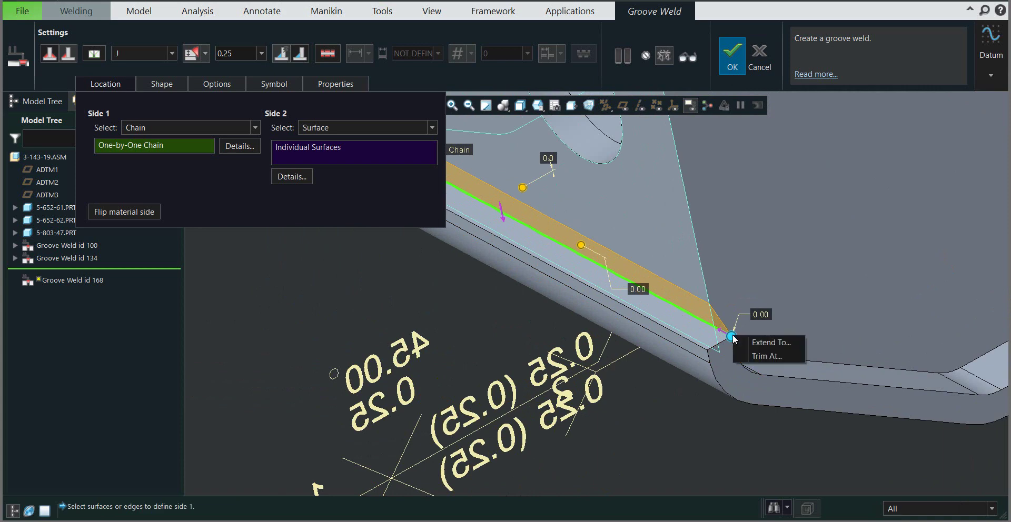
left_click(762, 357)
left_click(753, 266)
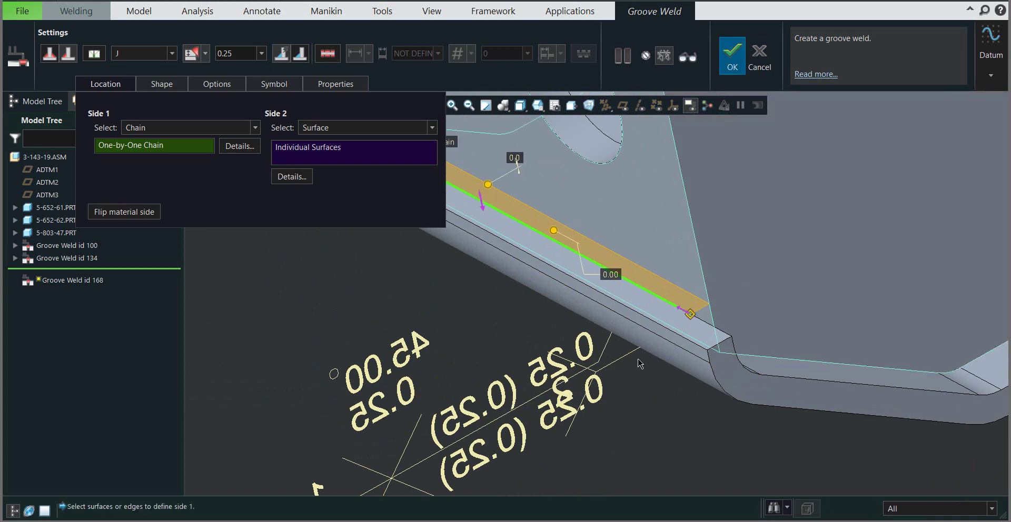
scroll(640, 363, "up", 5)
middle_click_drag(640, 363, 443, 341)
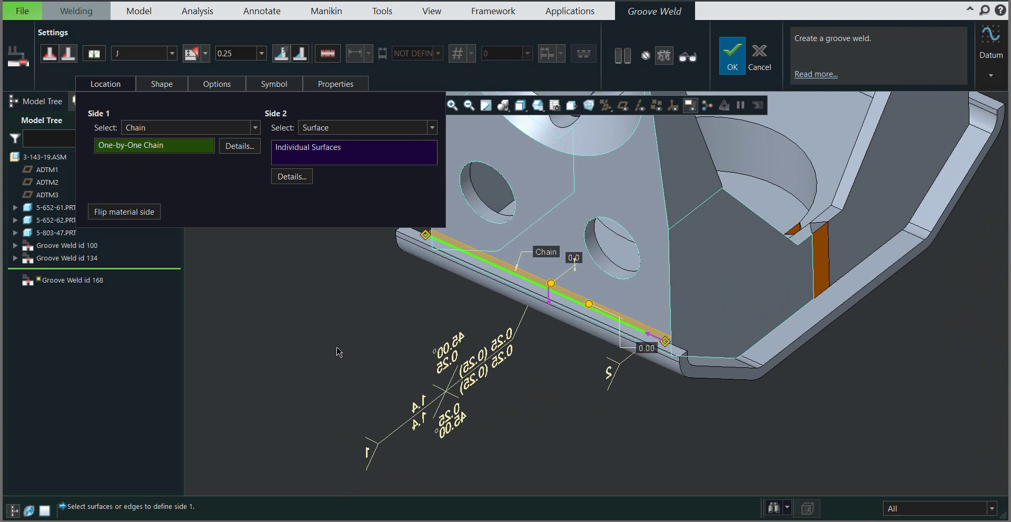
- Review the Shape and Options settings, then complete Groove Weld id 168 with symbol 0.25, 5.9, 45.00
left_click(160, 84)
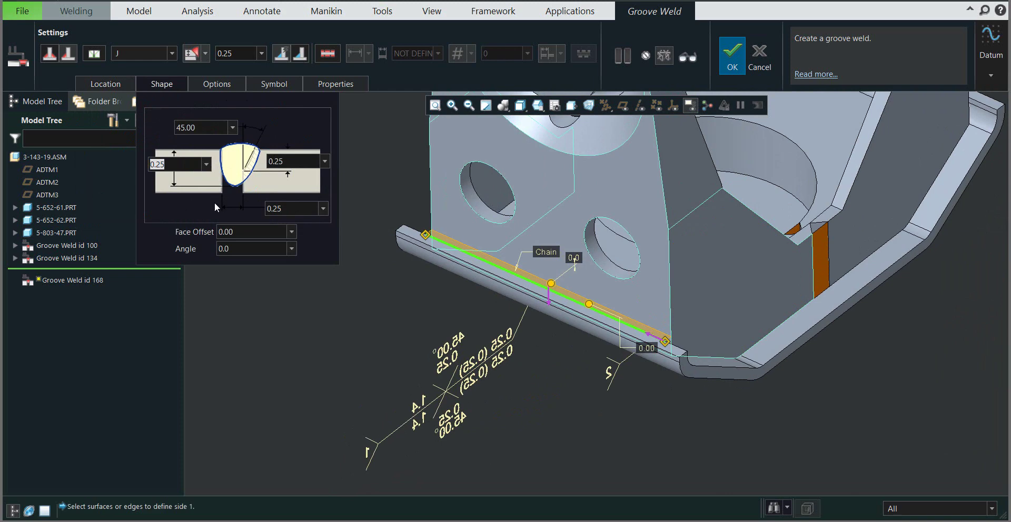
left_click(214, 88)
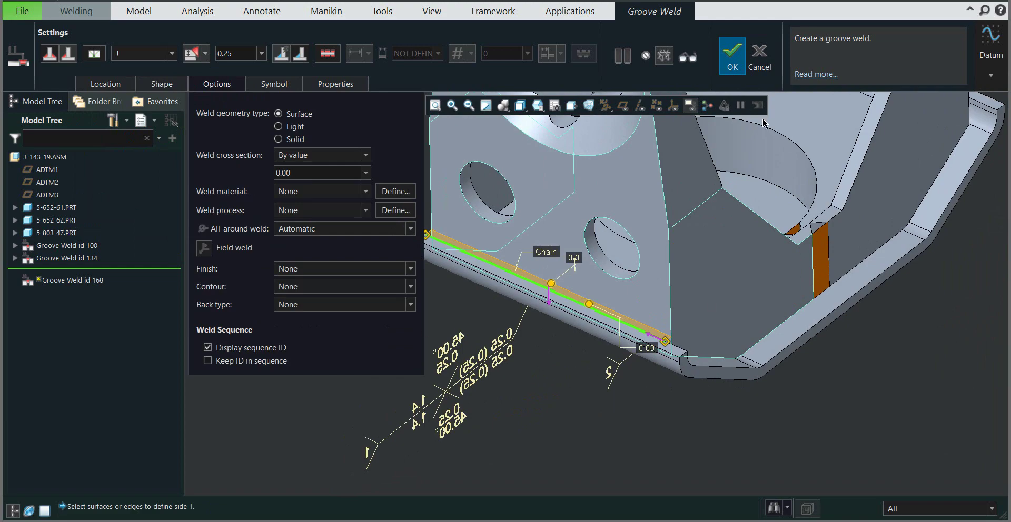
left_click(733, 55)
scroll(589, 242, "down", 5)
middle_click_drag(658, 245, 692, 366)
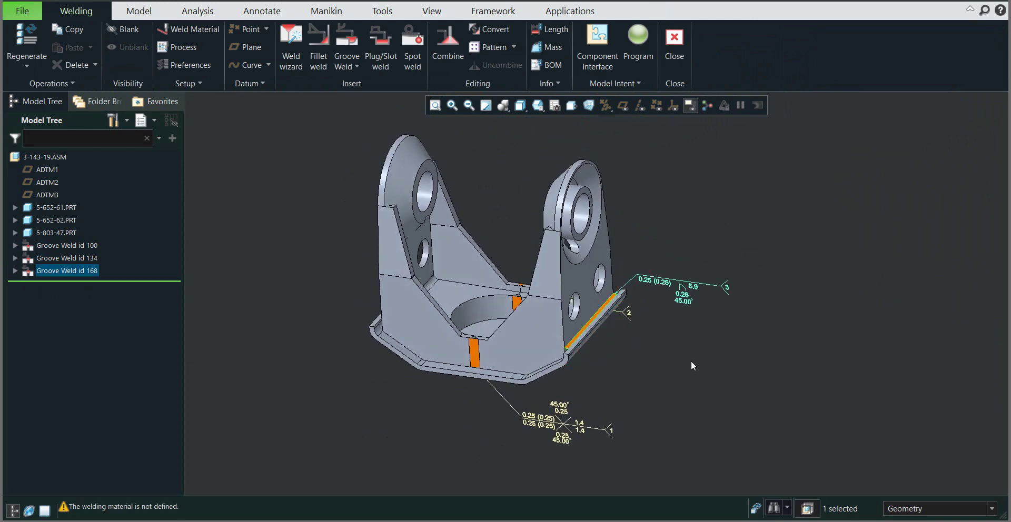
left_click(691, 362)
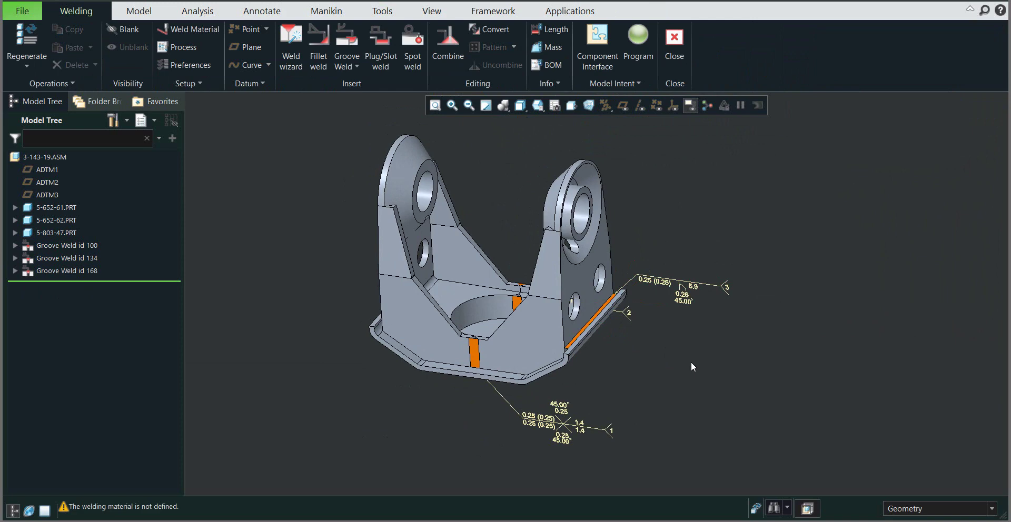
- Limit selection to annotations on the Annotate tab and drag weld symbol 3 up and right
left_click(252, 15)
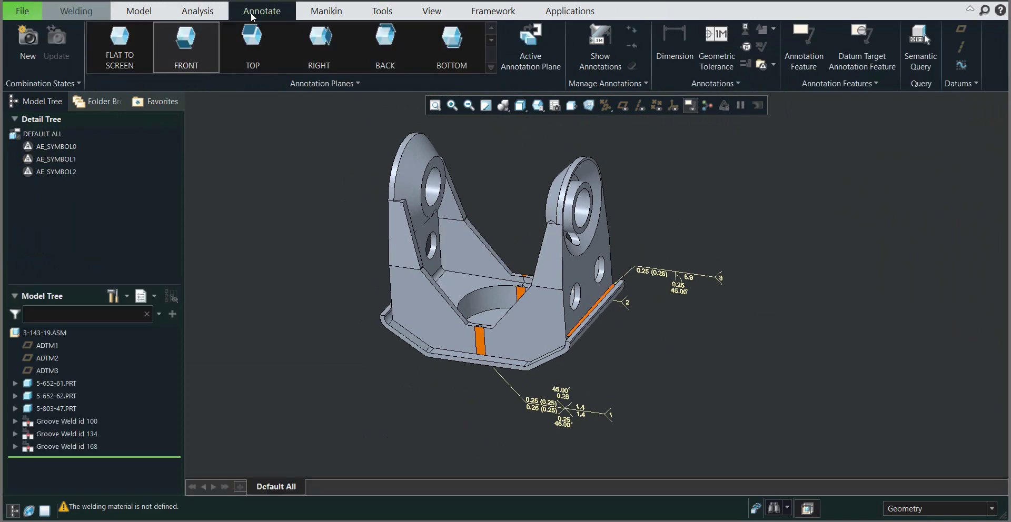
left_click(896, 509)
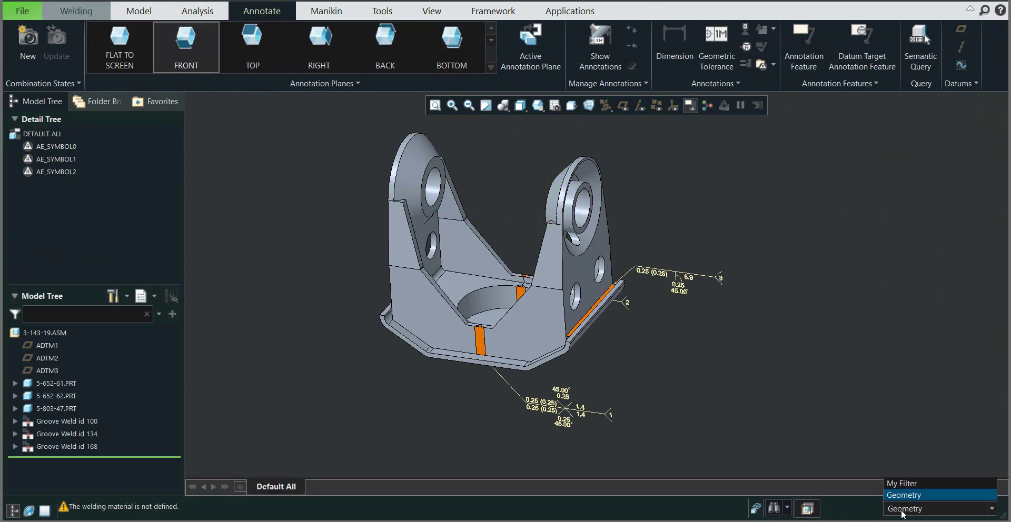
left_click(902, 449)
scroll(647, 325, "up", 2)
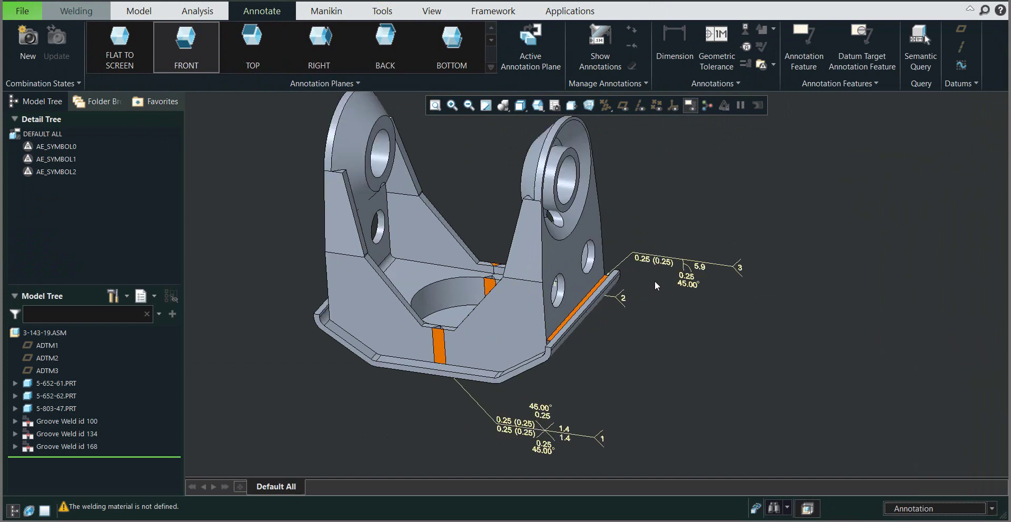
left_click(658, 259)
left_click_drag(635, 257, 695, 204)
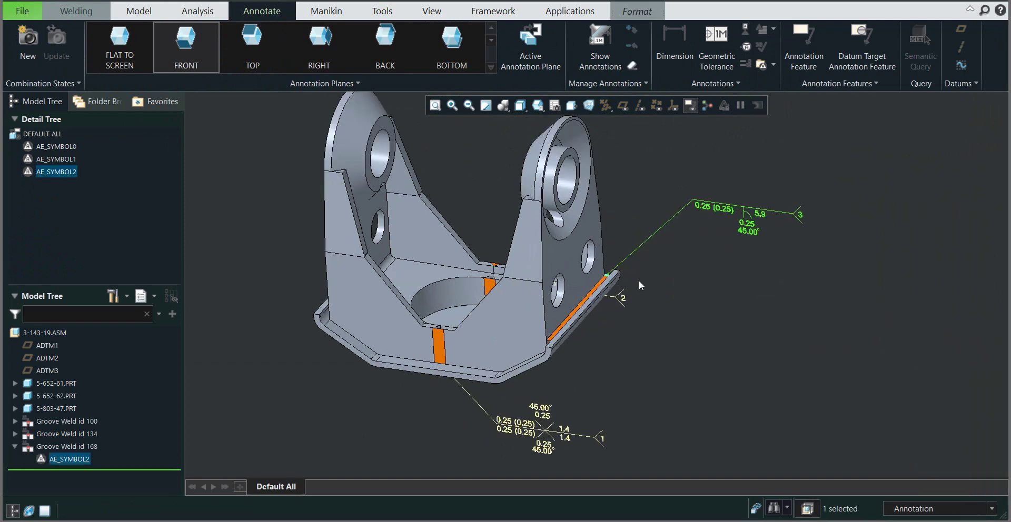
- Drag weld symbol 2 up and to the right clear of the plates and accept it
left_click(555, 287)
mouse_move(556, 285)
left_mouse_down()
mouse_move(566, 250)
mouse_move(642, 258)
mouse_move(639, 157)
left_mouse_up()
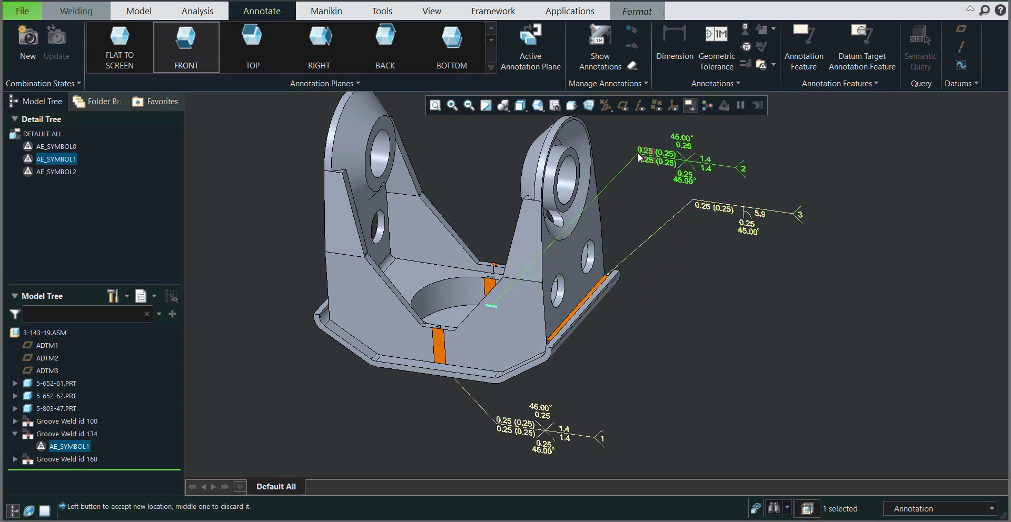
left_click(638, 157)
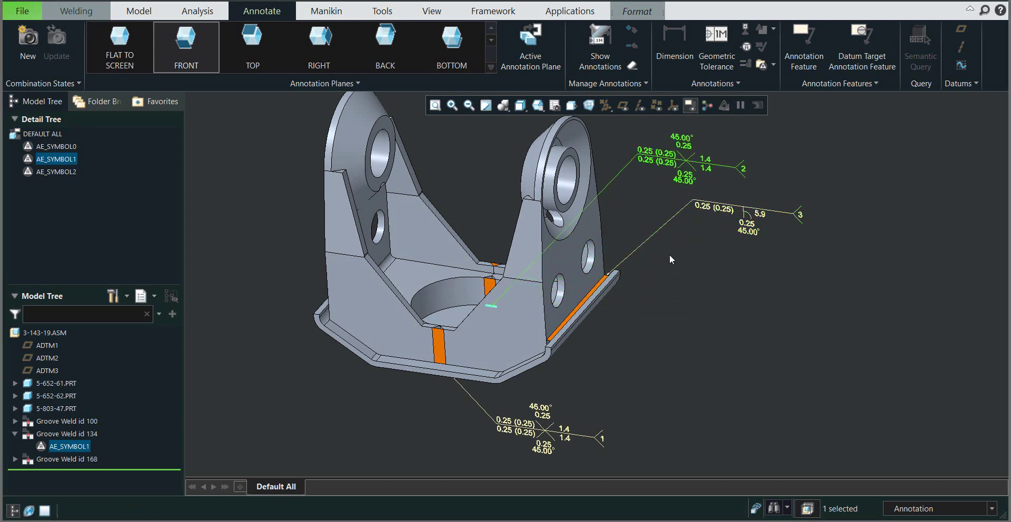
left_click(699, 286)
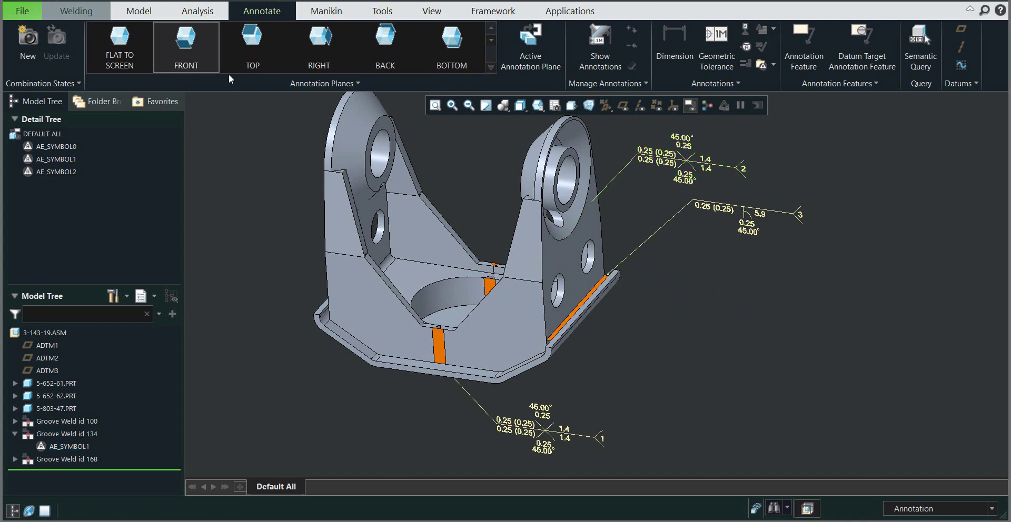
- Return to the Welding environment and orbit to a higher, more frontal view of the bracket
left_click(77, 11)
scroll(614, 346, "down", 2)
middle_click_drag(579, 314, 580, 320)
scroll(570, 288, "up", 2)
middle_click_drag(569, 288, 552, 313)
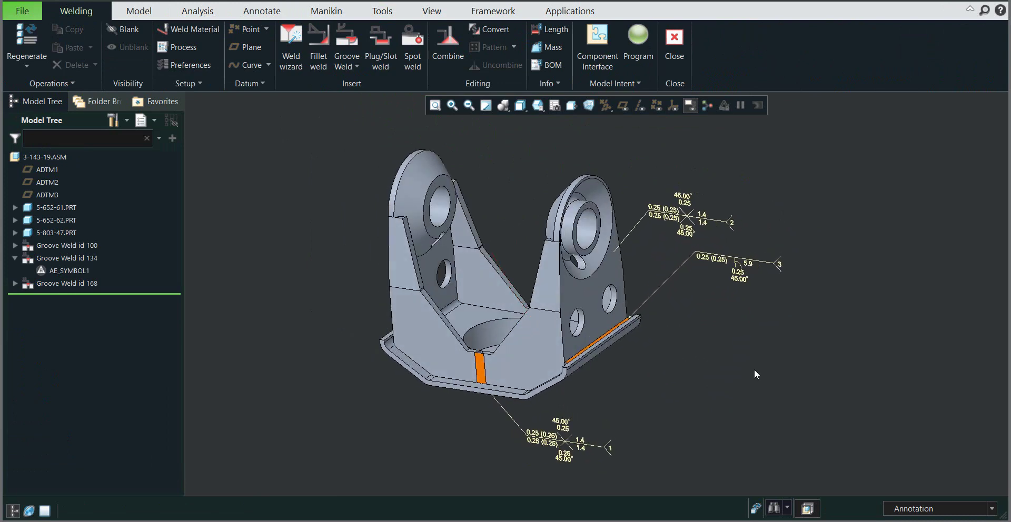